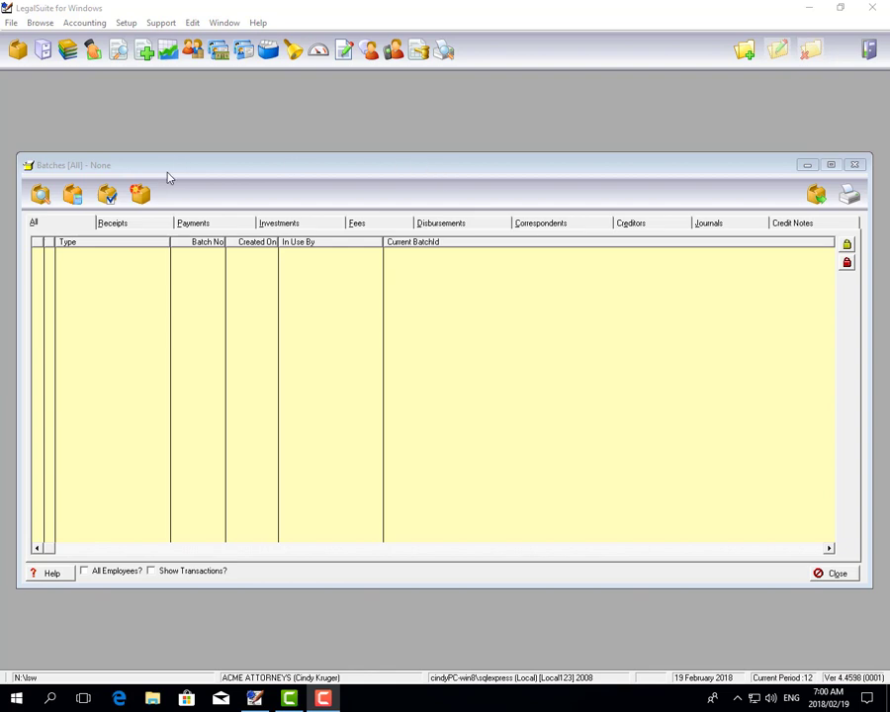
Start a Period End from the special batches and accept the reminder about the prerequisite processes.
click(142, 196)
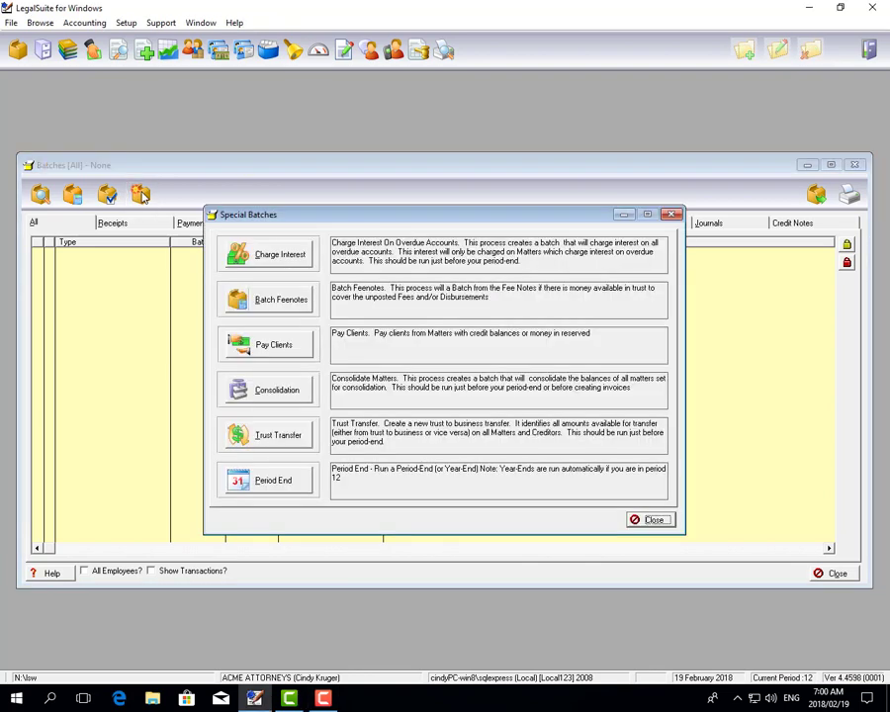
click(273, 481)
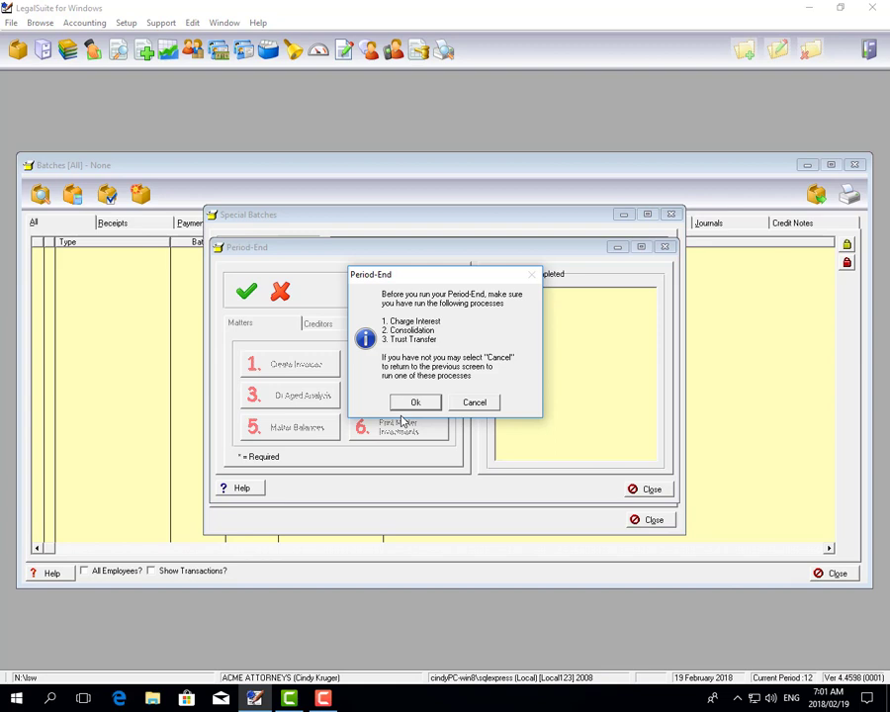
click(416, 402)
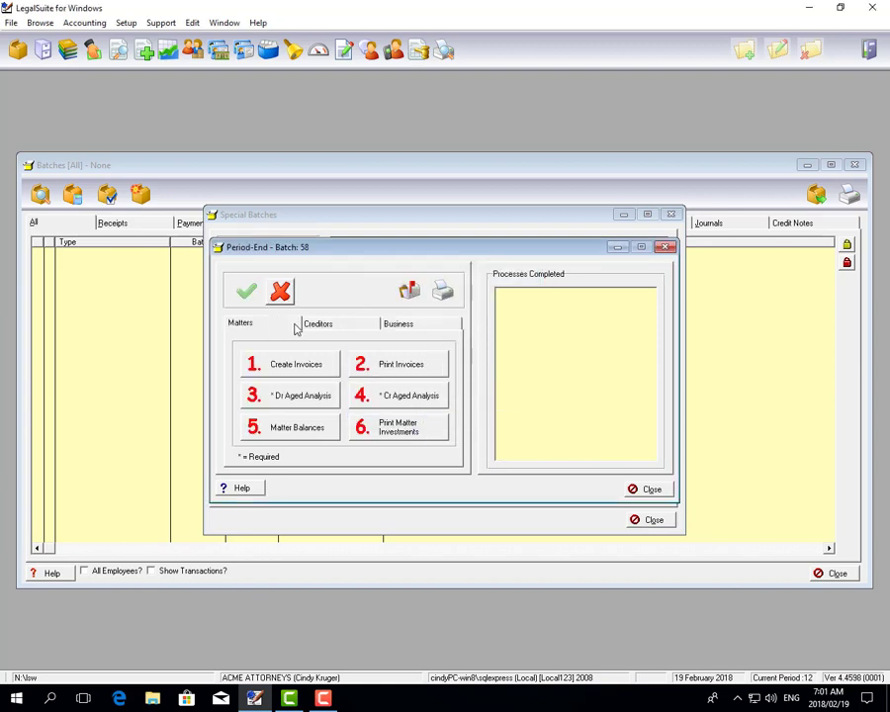
Look through the Creditors and Business period-end processes and return to the Matters processes.
click(330, 327)
click(408, 325)
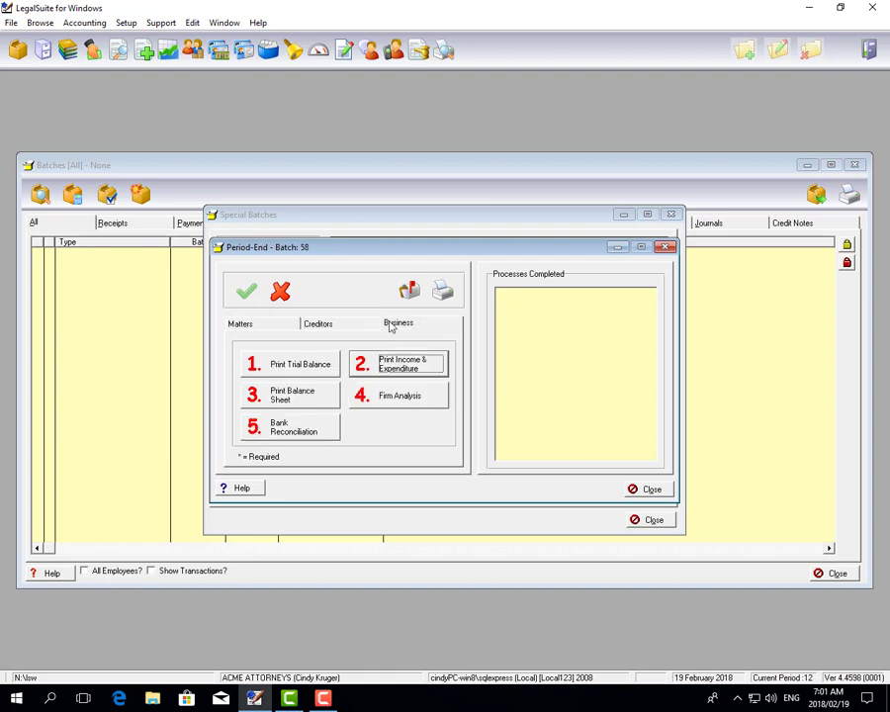
click(256, 327)
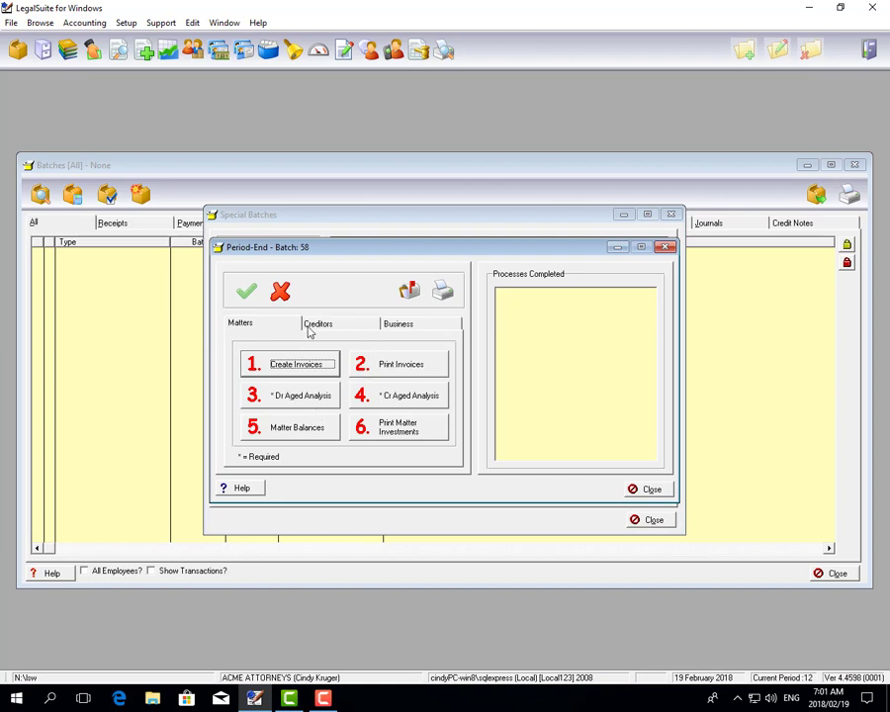
Open the period-end invoice creation list and check for matters that must still be consolidated.
click(273, 367)
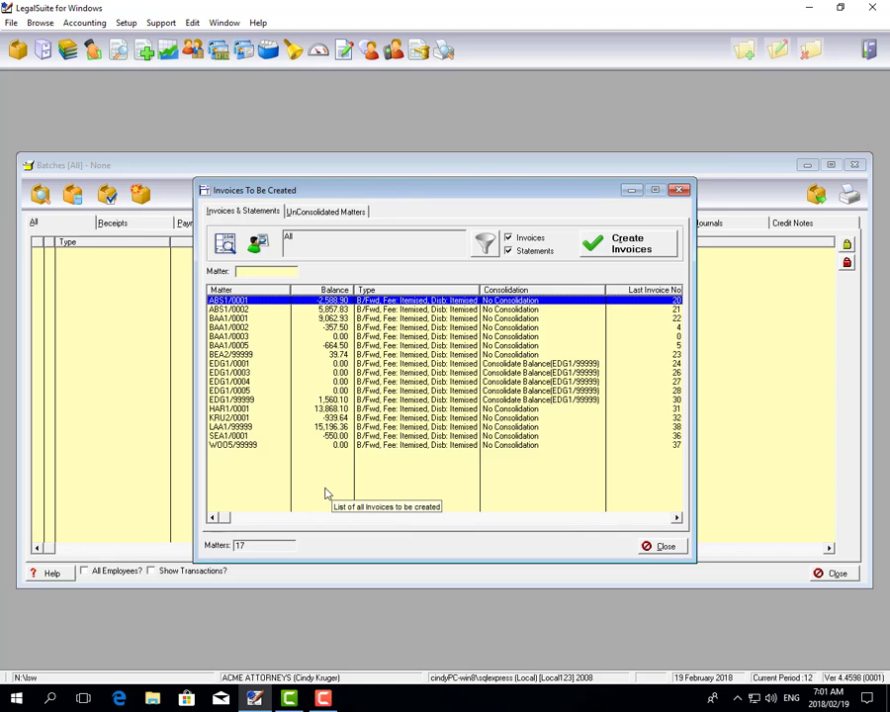
click(339, 213)
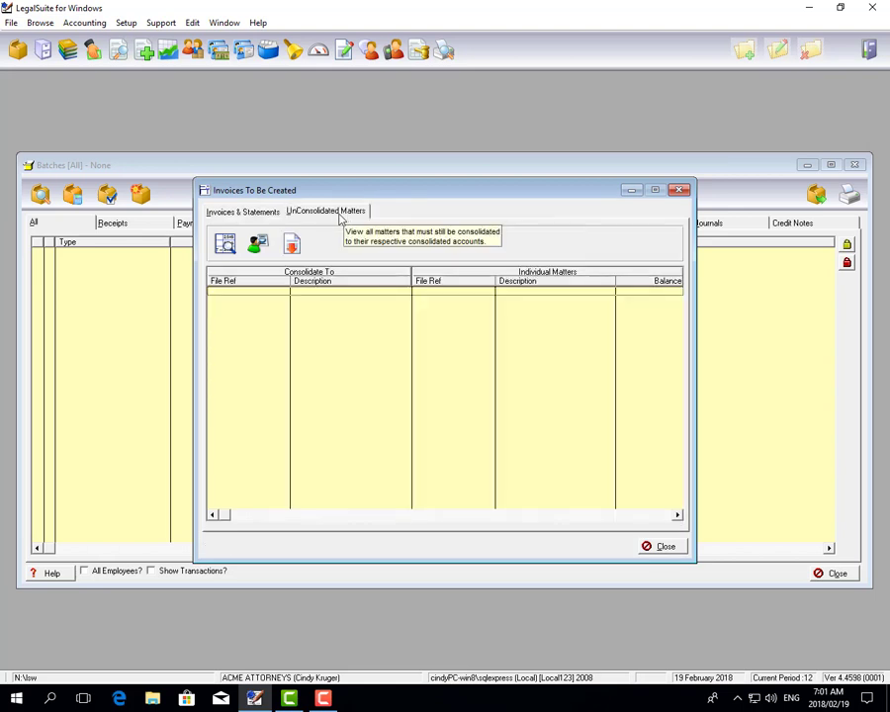
click(273, 214)
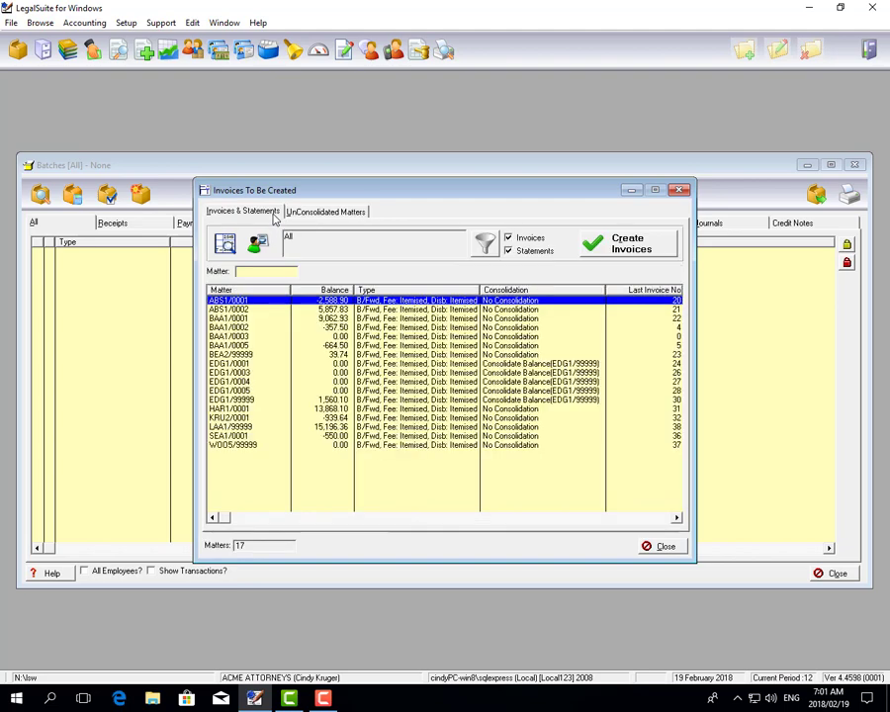
Create invoices and statements with every filter left at All, and close the list of invoices to be created.
click(622, 252)
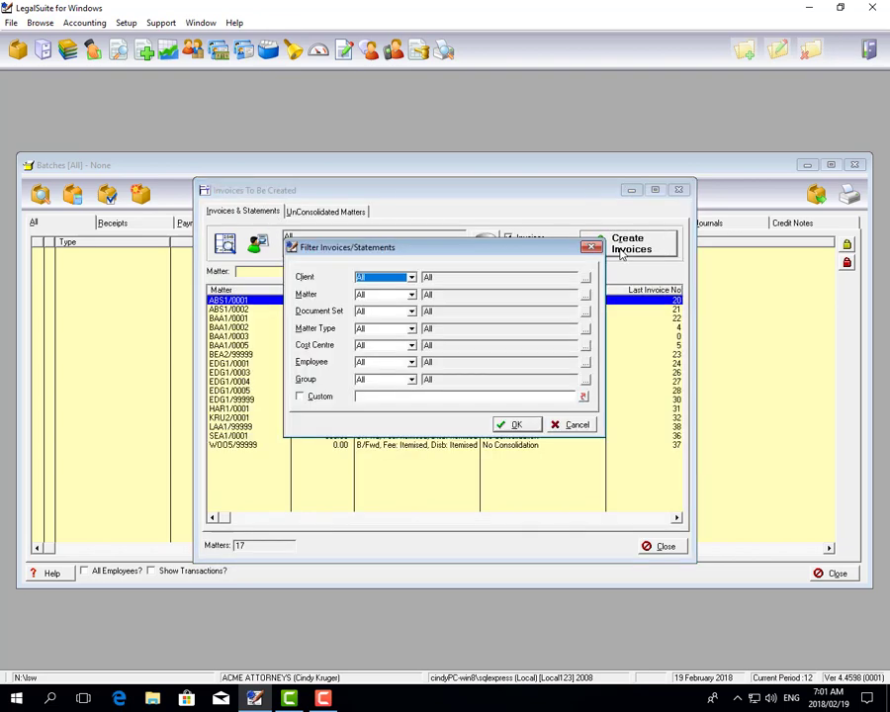
click(412, 277)
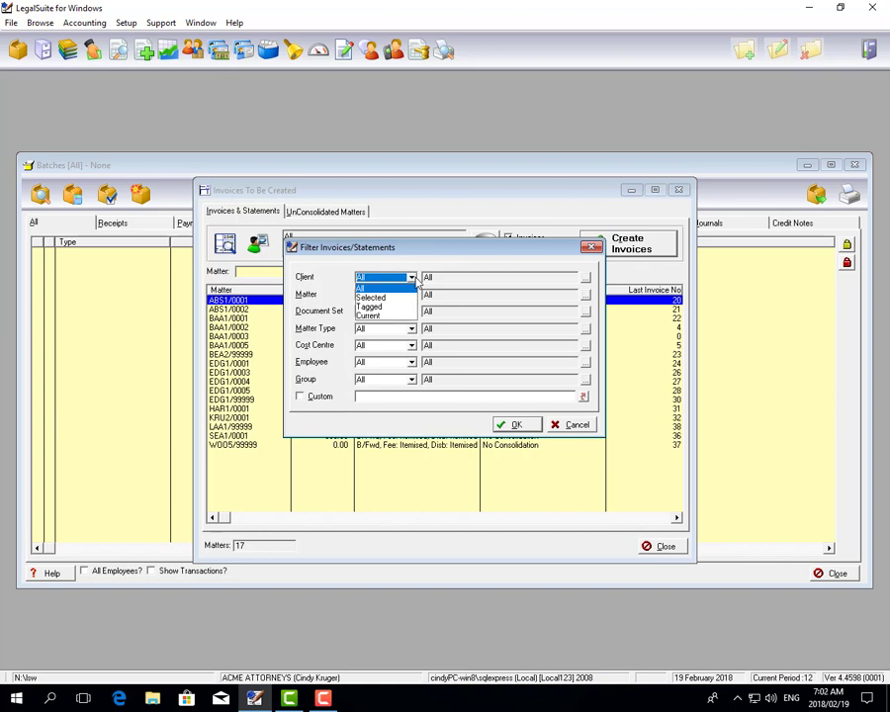
click(419, 281)
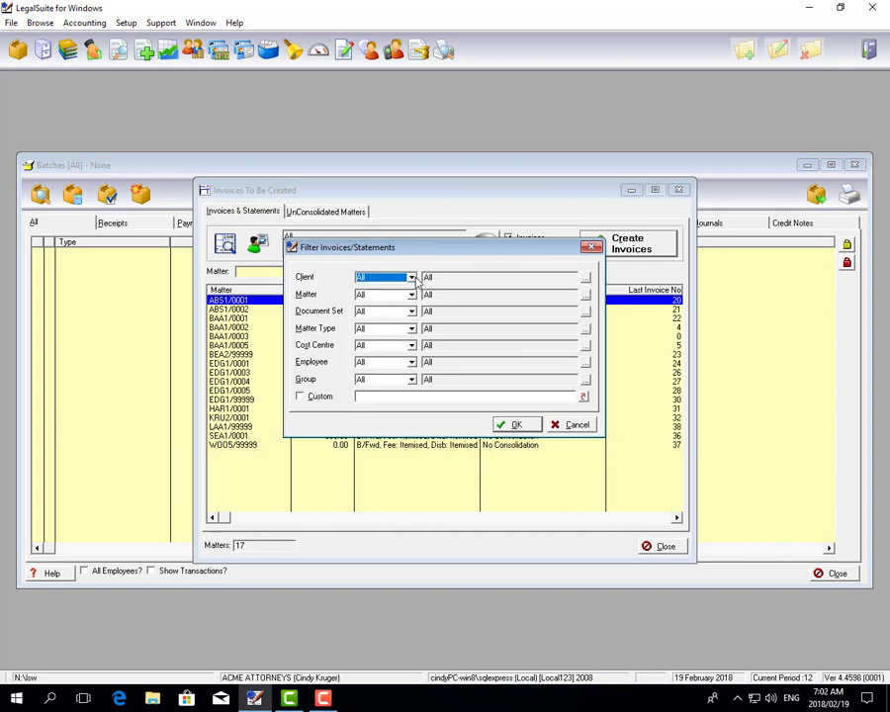
click(514, 424)
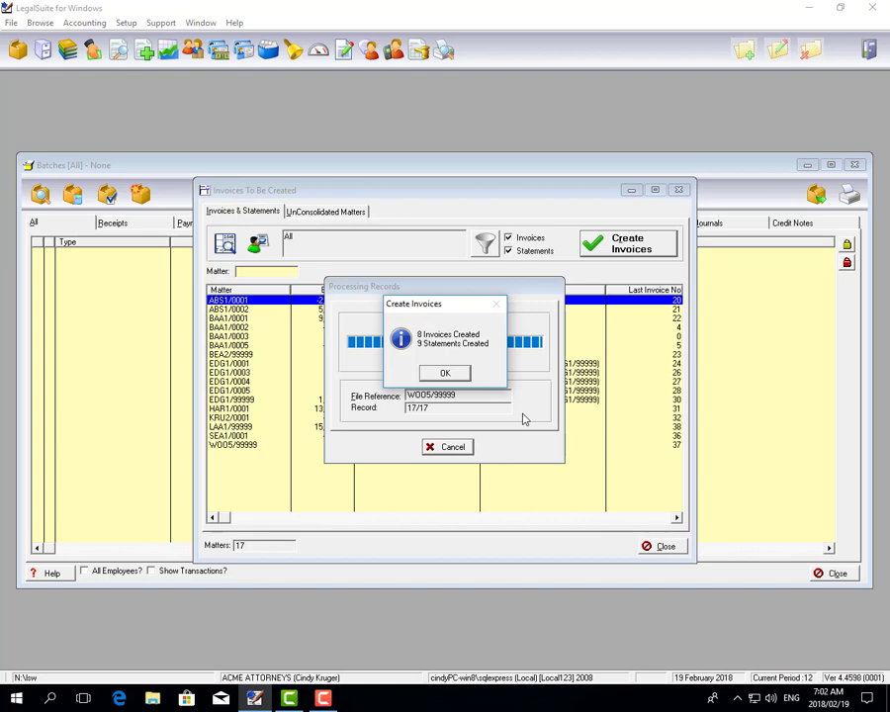
click(447, 372)
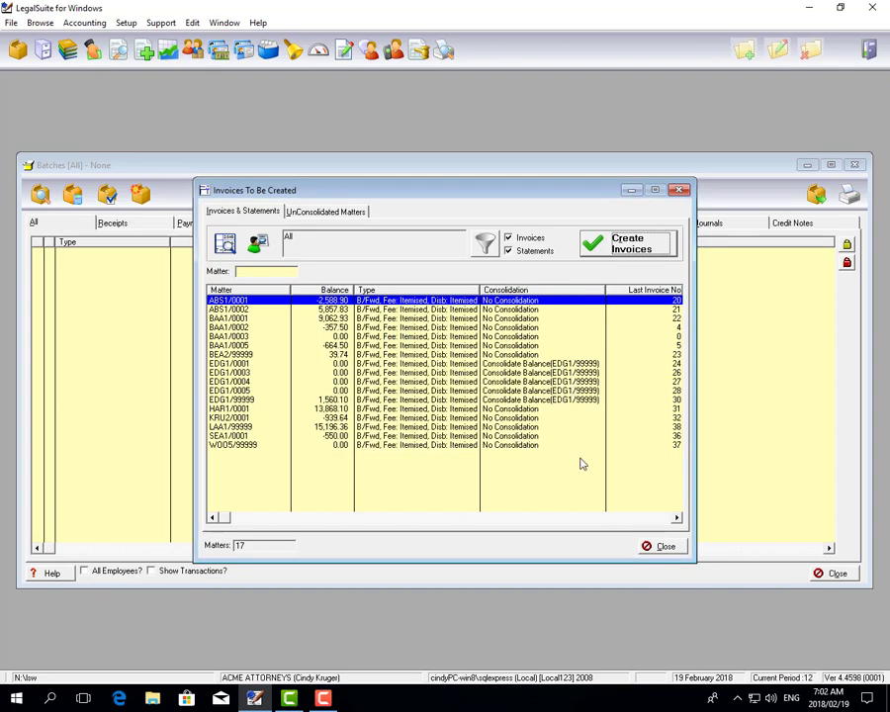
click(665, 547)
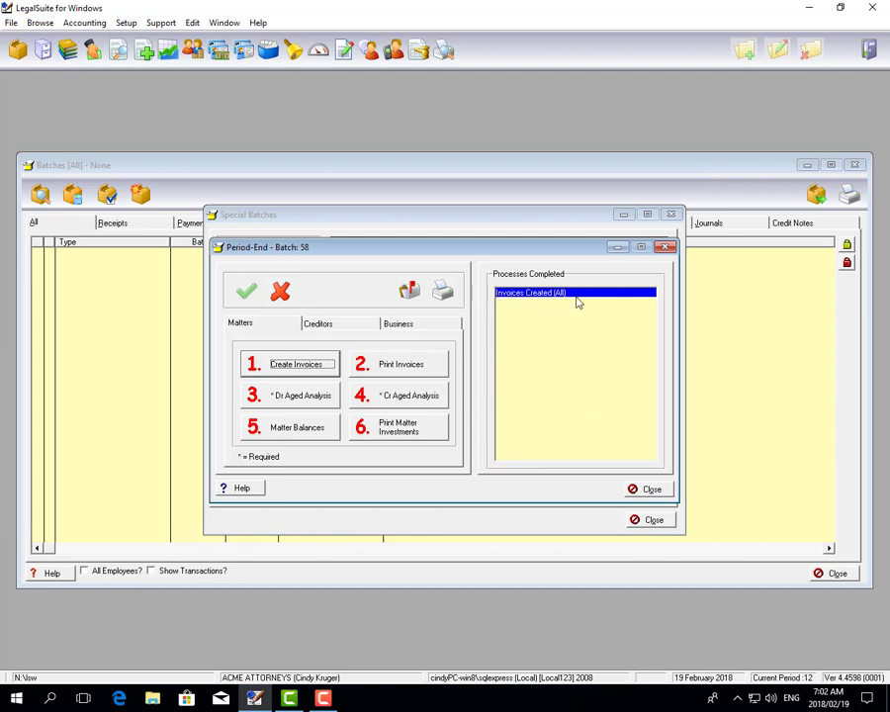
Open the period-end invoices for printing and filter them to the Current Period.
click(418, 366)
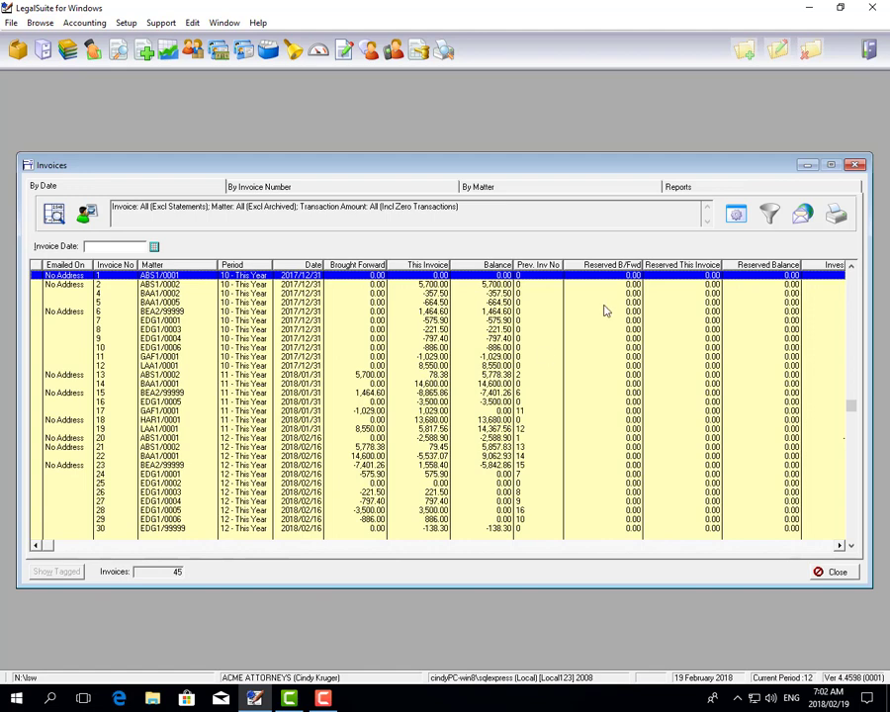
click(769, 216)
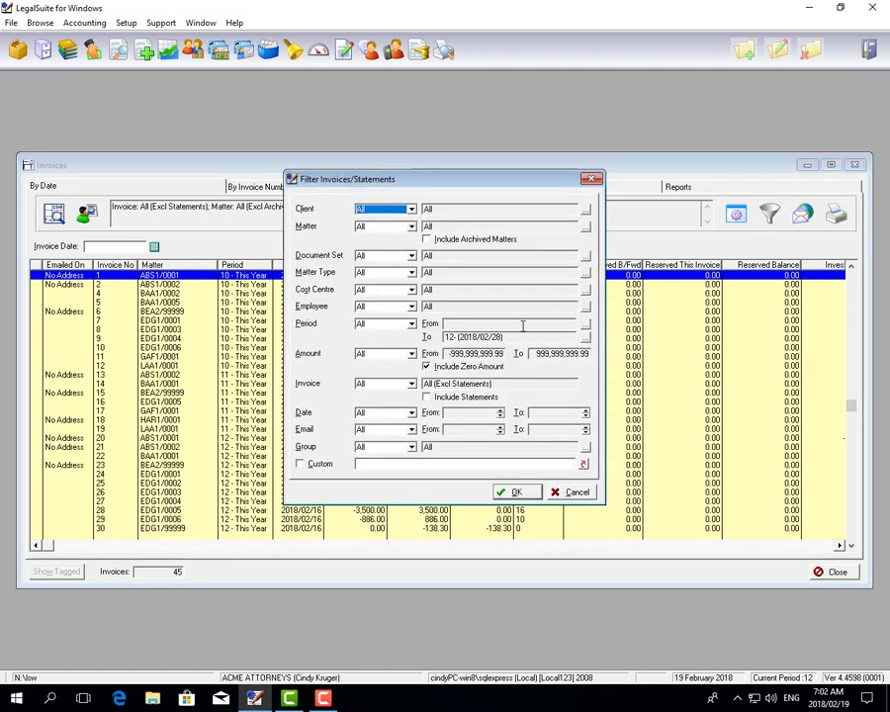
click(411, 323)
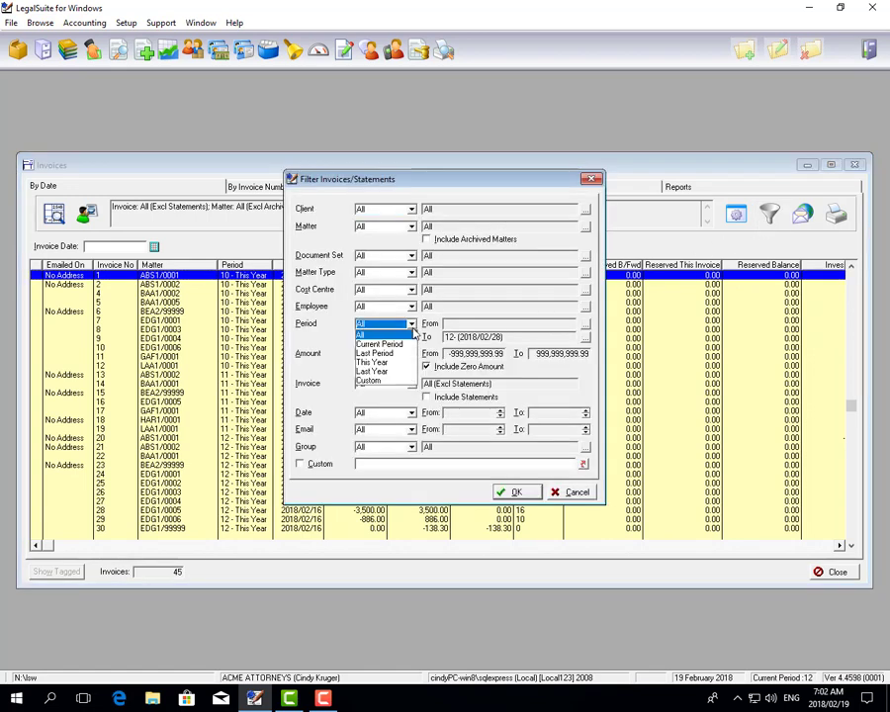
click(394, 344)
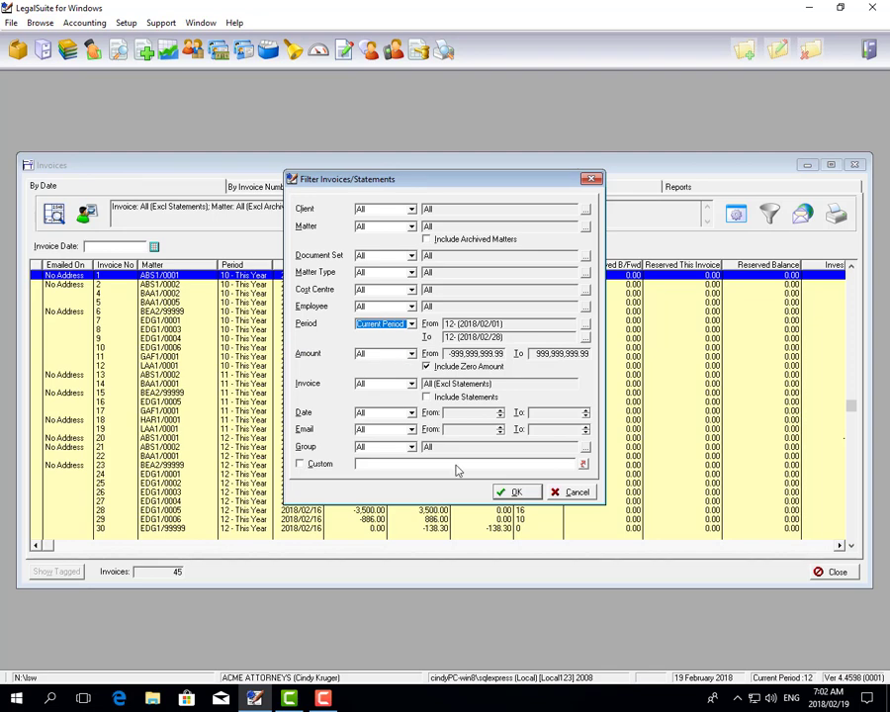
click(510, 492)
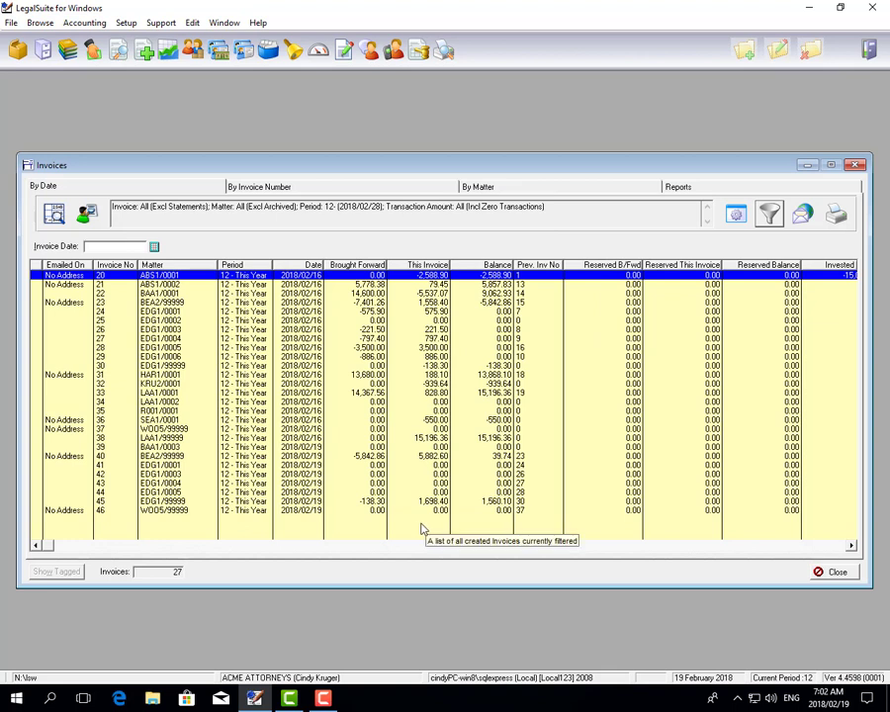
Check the options for printing and emailing the filtered invoices, and close the invoices list.
click(835, 220)
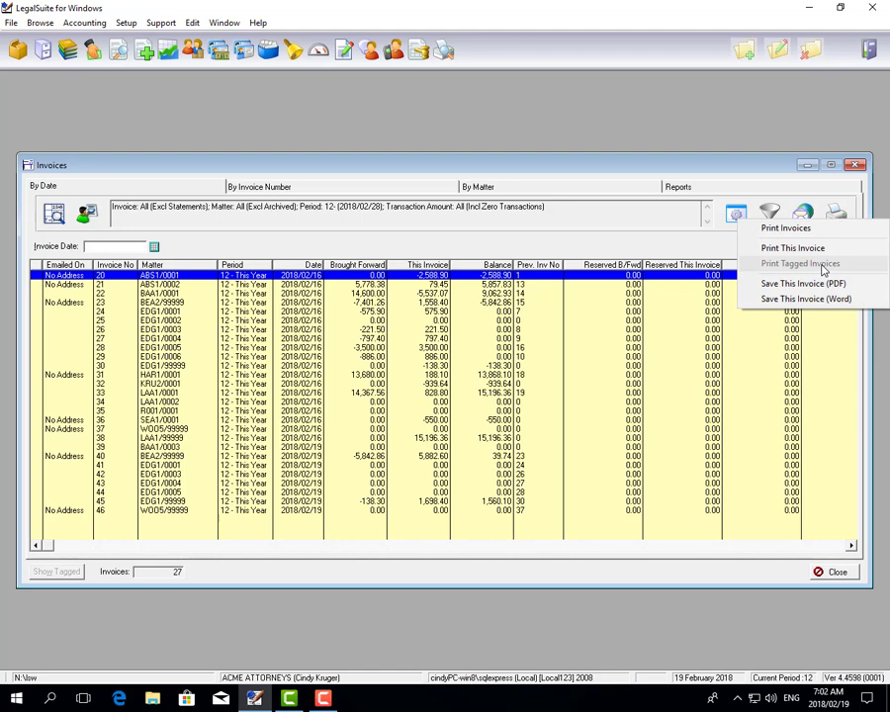
click(804, 212)
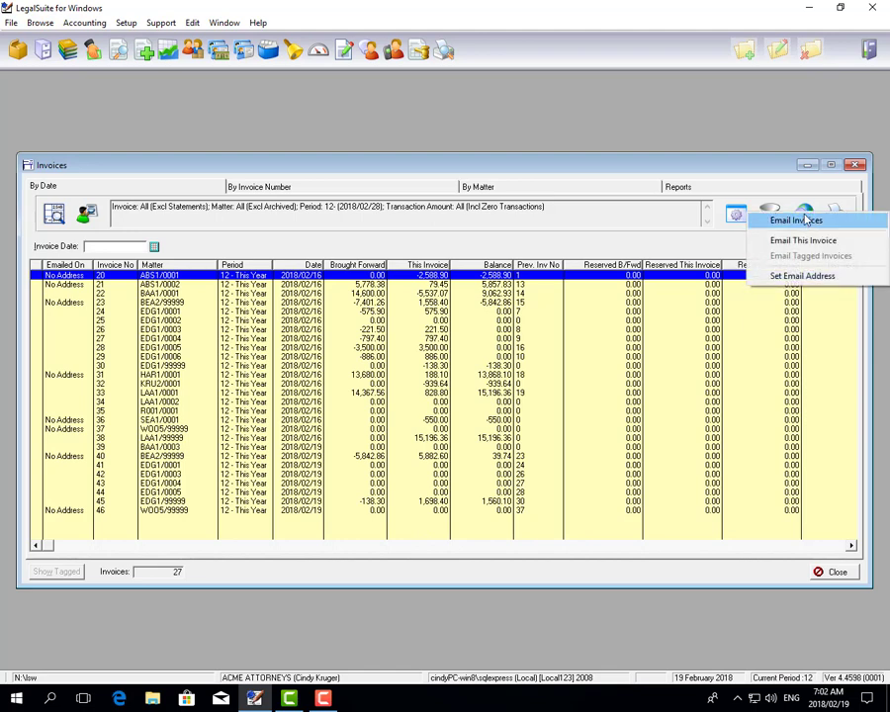
click(805, 208)
click(855, 166)
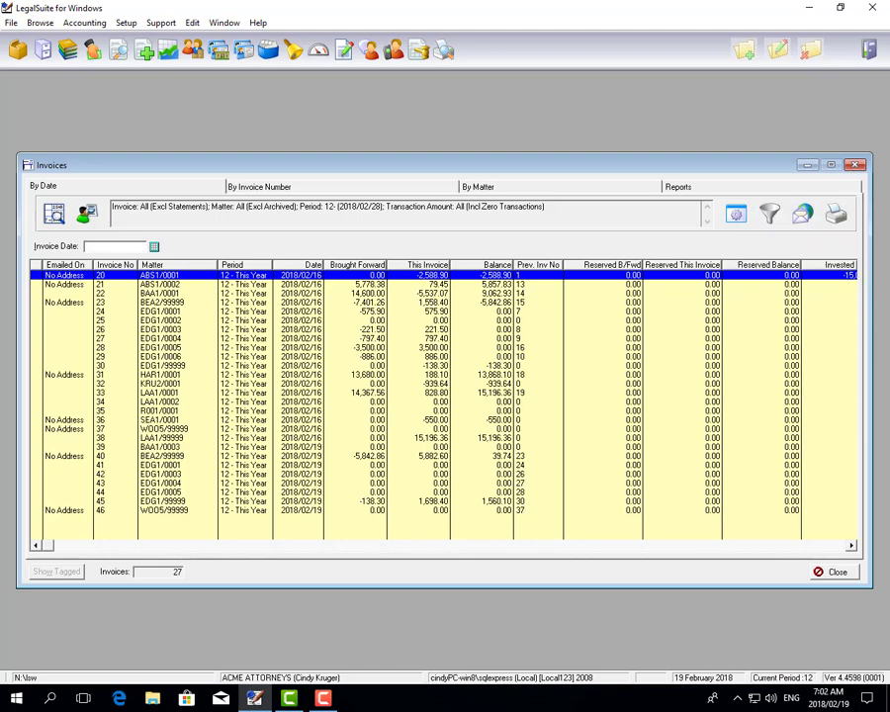
click(855, 166)
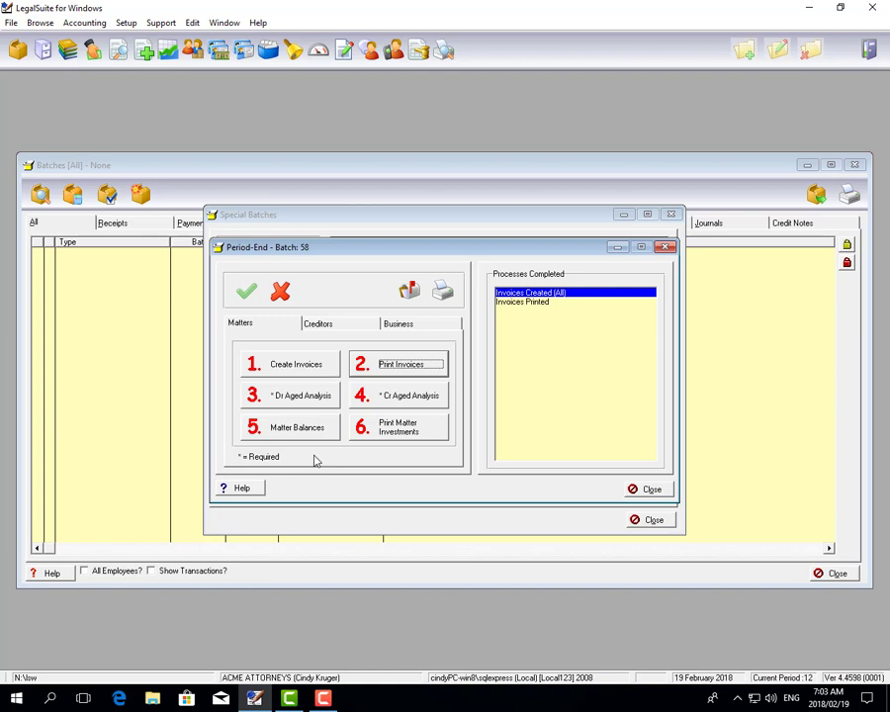
Print the matters' Dr Aged Analysis with Excel Spreadsheet as the destination.
click(317, 399)
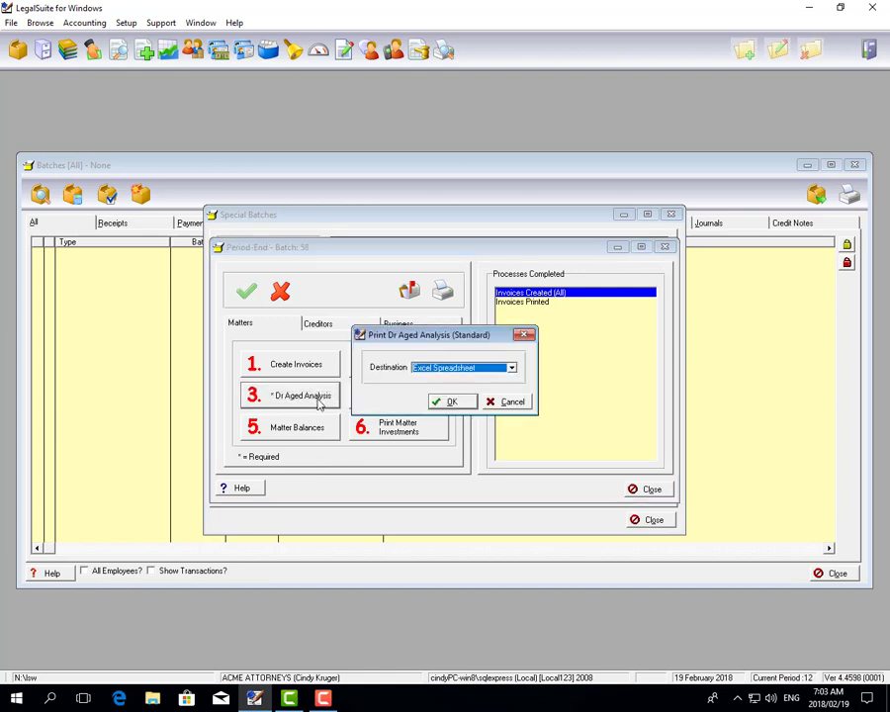
click(513, 369)
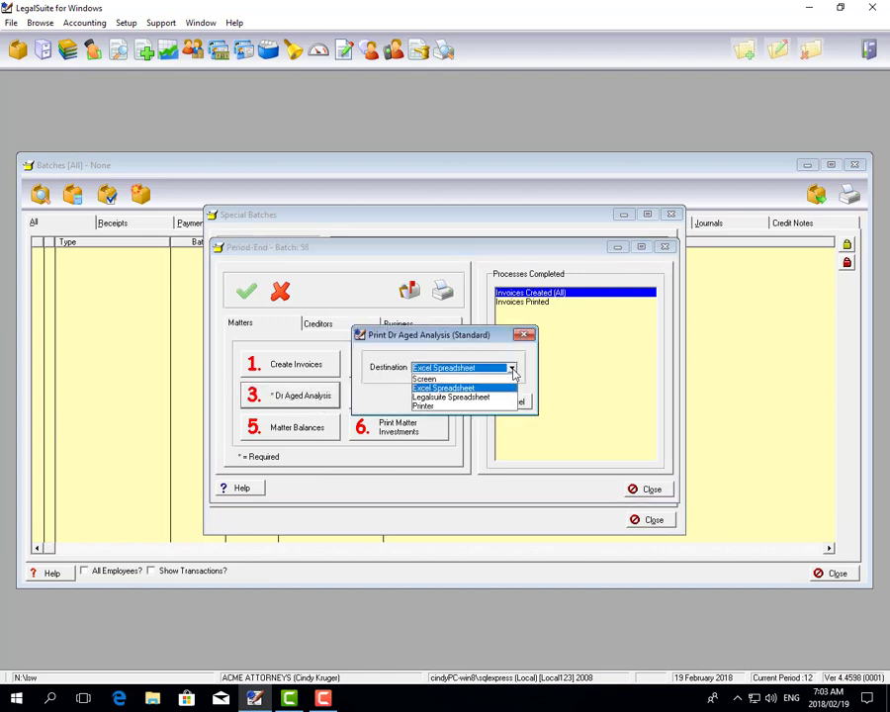
click(514, 369)
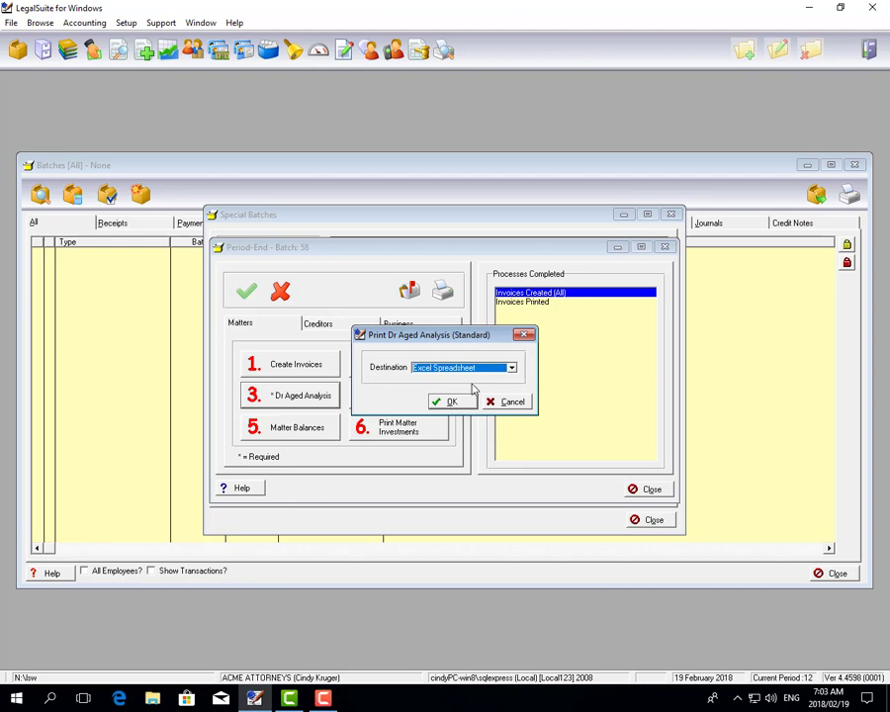
click(440, 398)
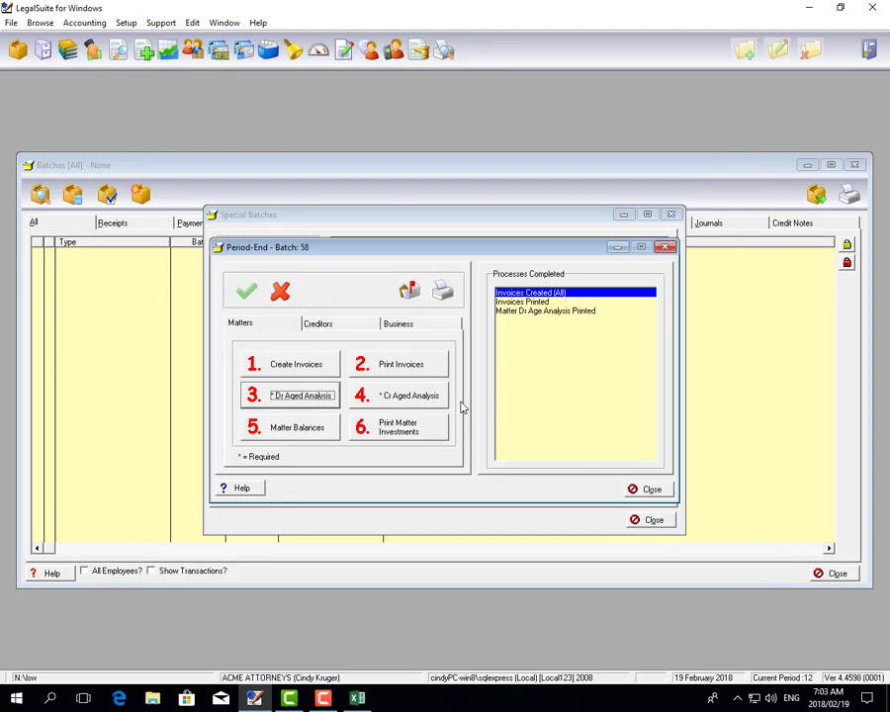
Switch to Excel, examine the Actual column's total in the Dr Aged Analysis, and close the report.
click(358, 699)
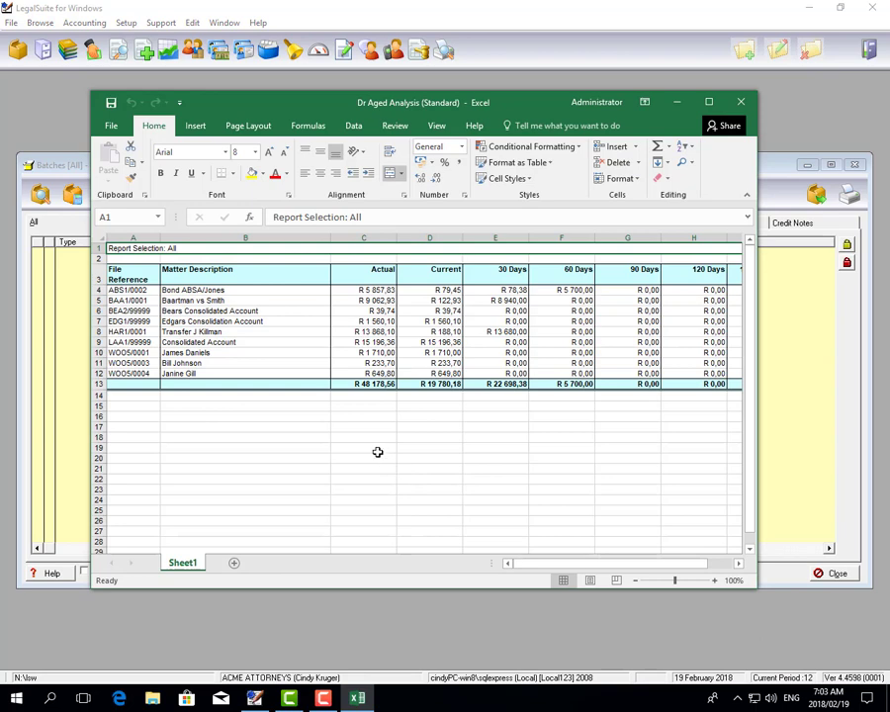
click(376, 393)
click(375, 383)
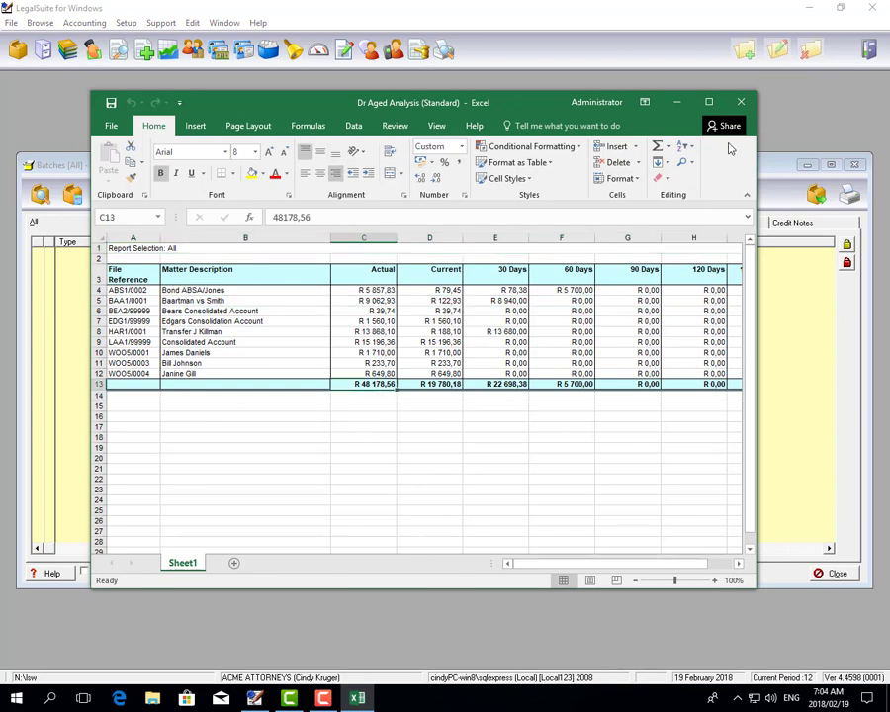
click(741, 102)
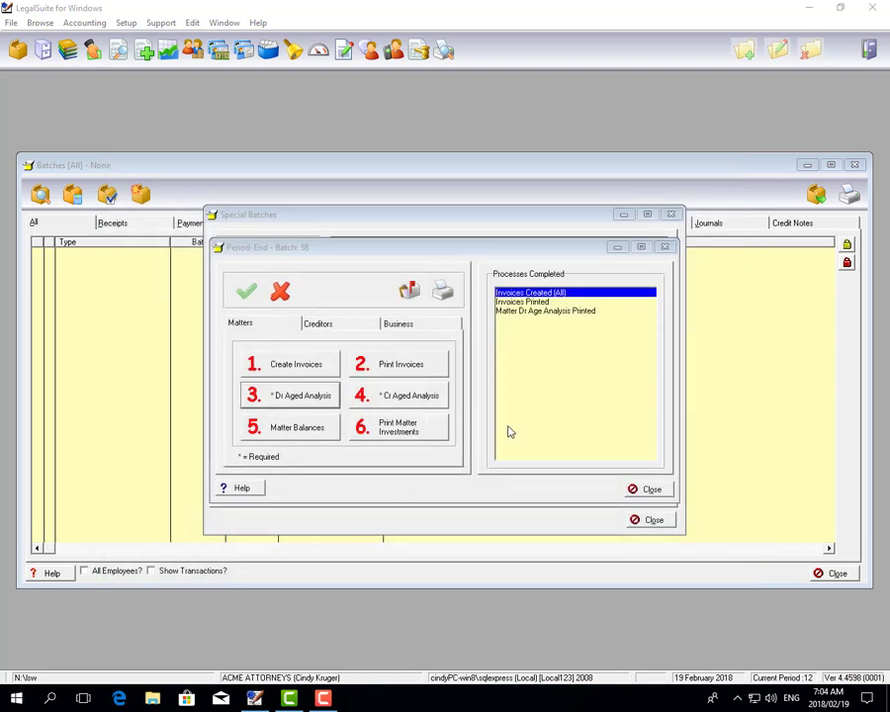
Print the matters' Cr Aged Analysis to an Excel Spreadsheet and examine the Invested column's total in Excel.
click(428, 405)
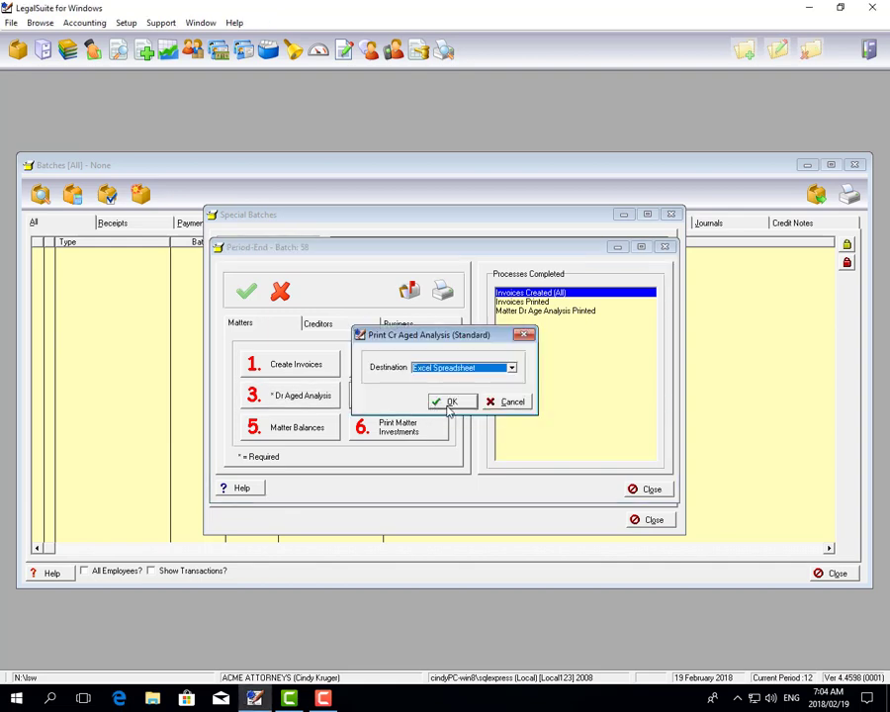
click(451, 403)
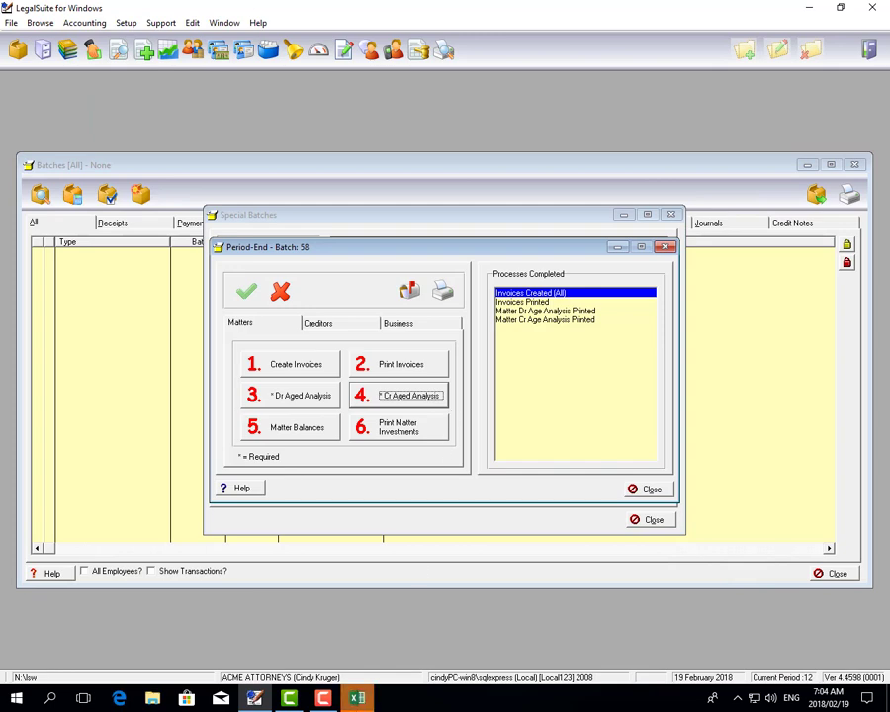
click(358, 701)
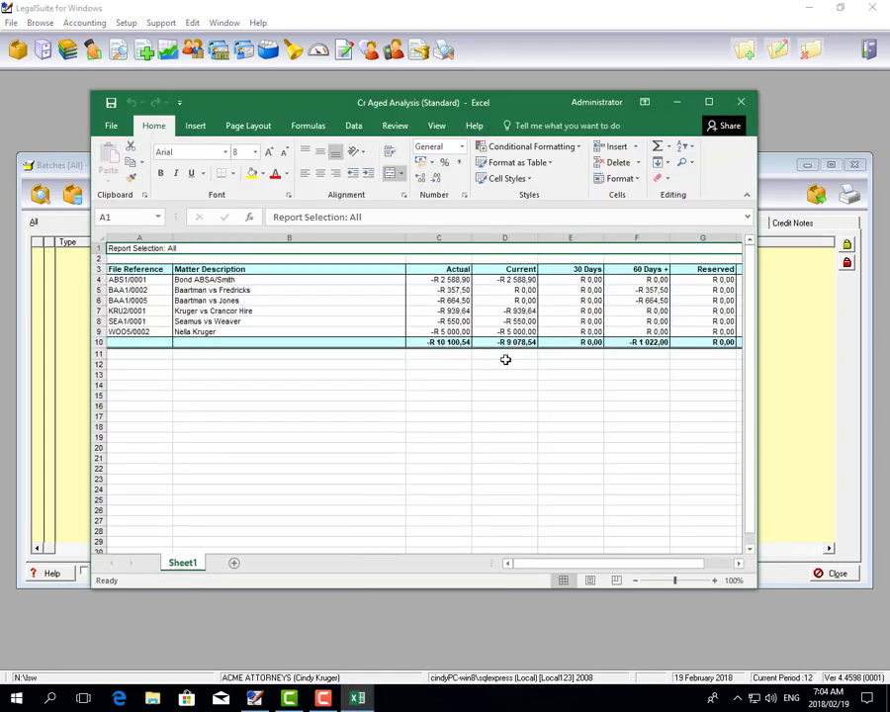
click(739, 564)
click(739, 564)
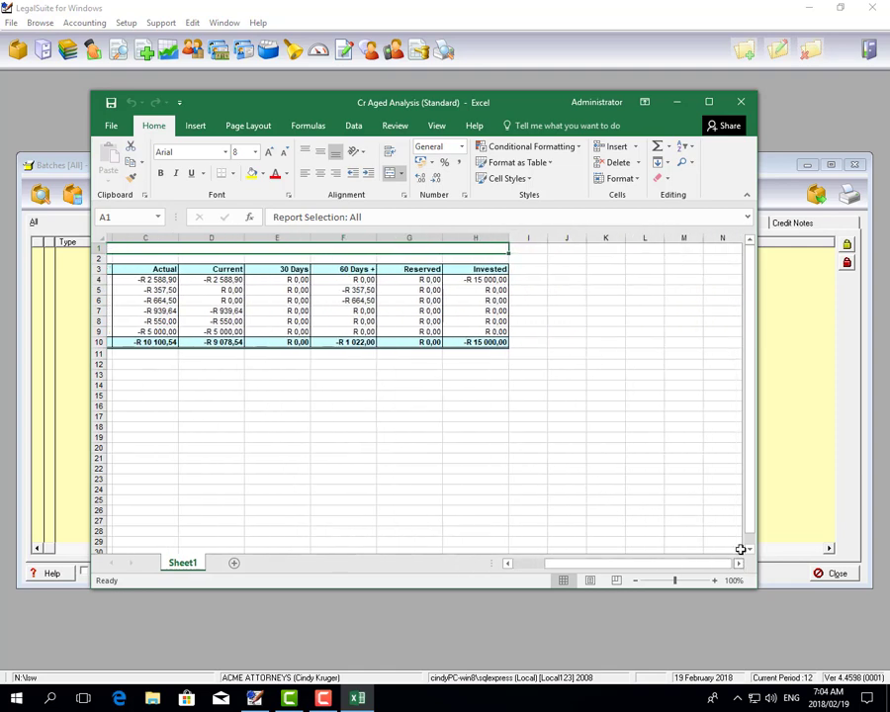
click(482, 341)
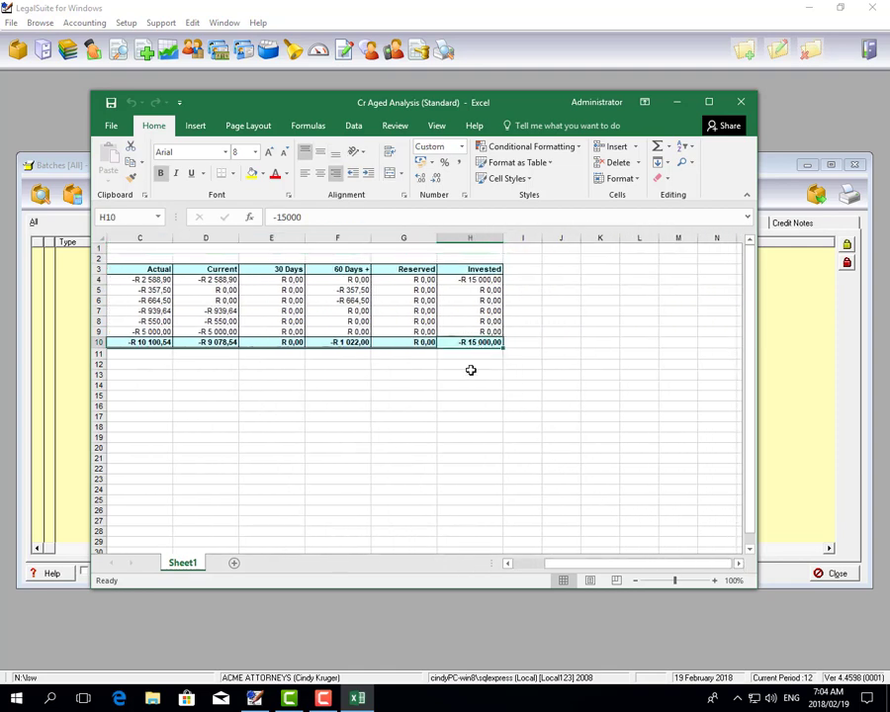
Examine the Actual and Invested totals in the Cr Aged Analysis and close the report.
click(150, 342)
click(471, 344)
click(533, 564)
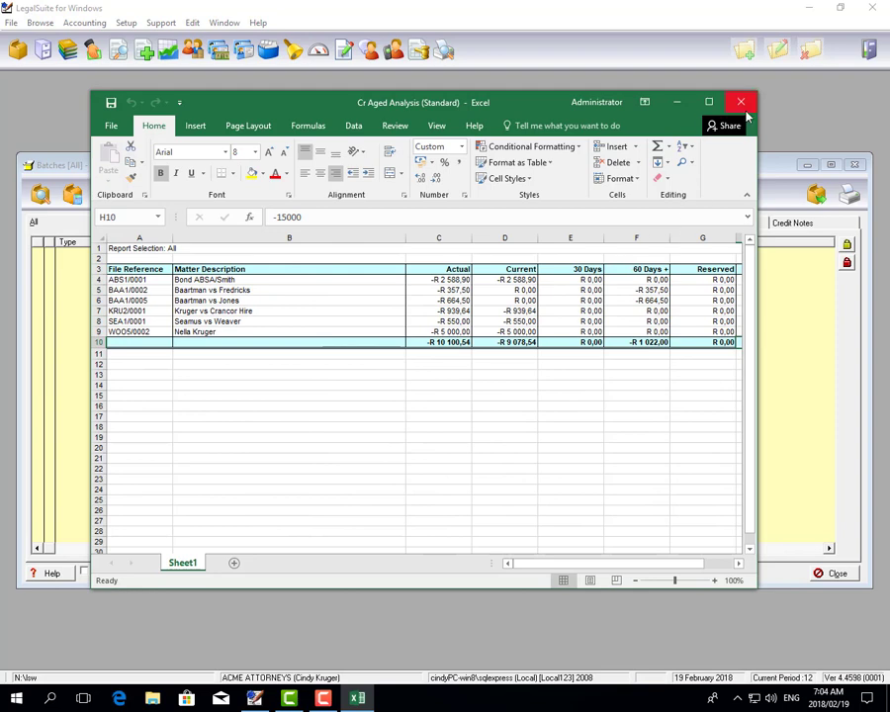
click(741, 103)
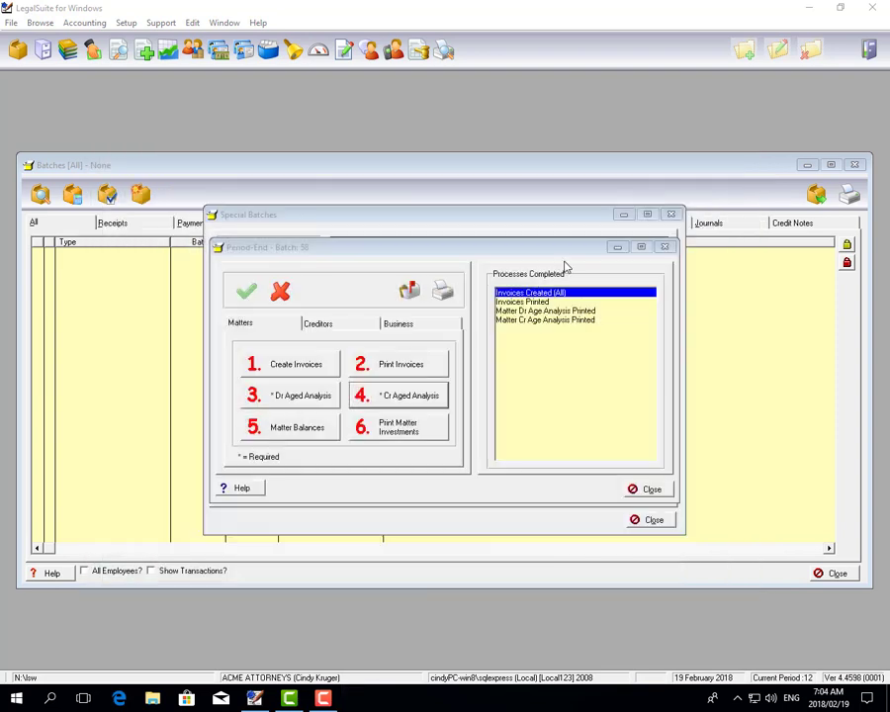
Print the Matter Balances report to Excel, review its trust and business totals there, and close it.
click(302, 438)
click(436, 404)
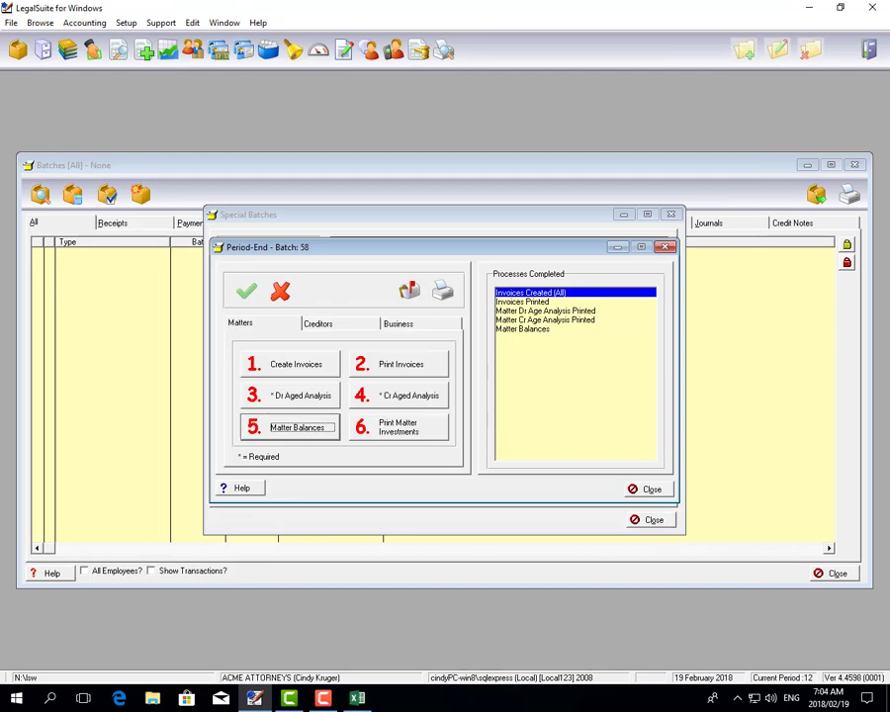
click(356, 699)
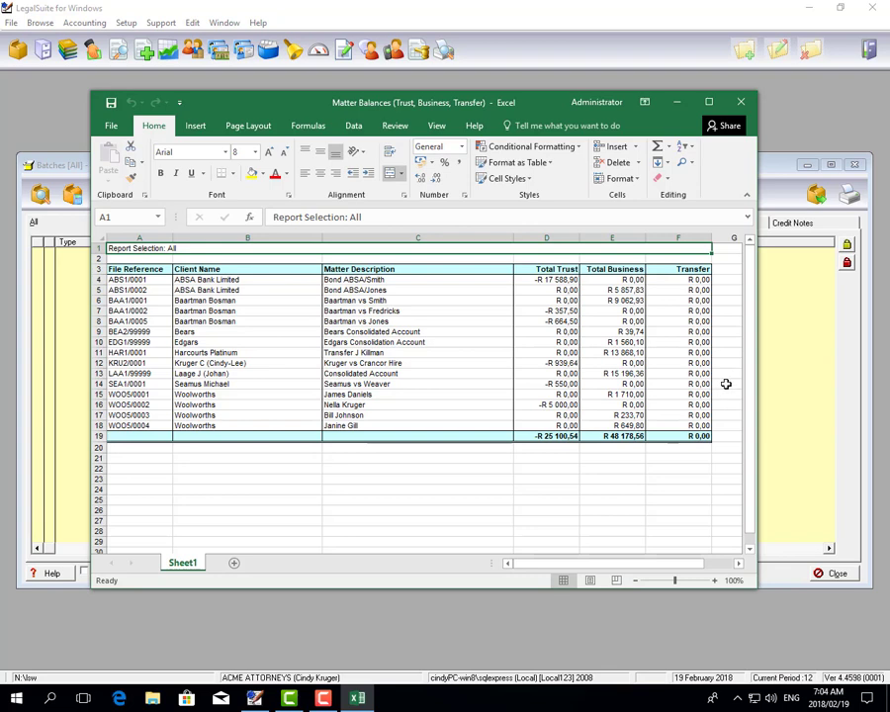
click(741, 102)
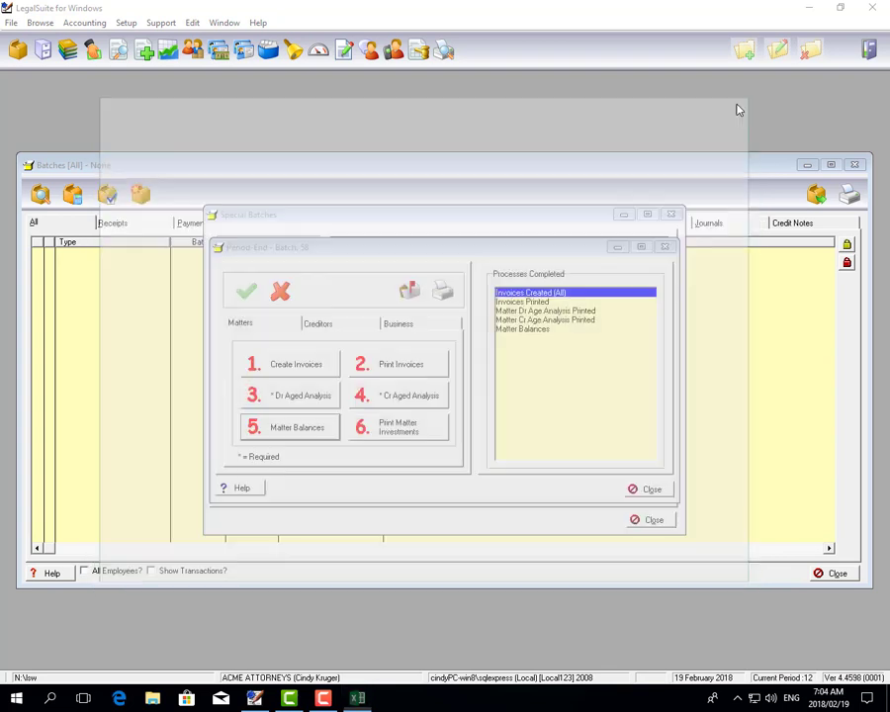
Print the Section 78 (2A) Investments per Matter to an Excel Spreadsheet for all clients and matters, check its bank account entry, and close it.
click(396, 428)
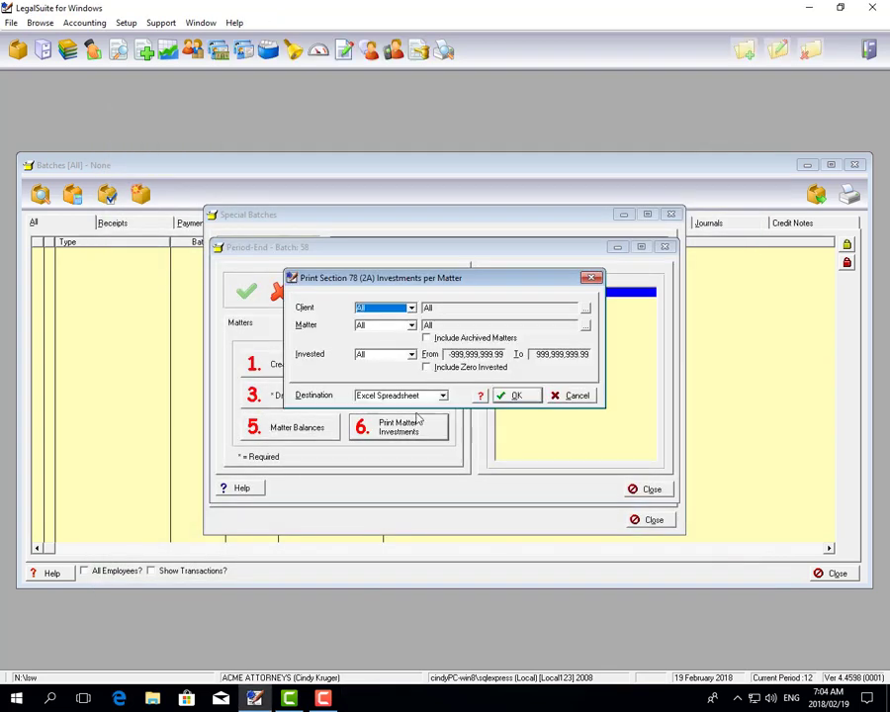
click(512, 396)
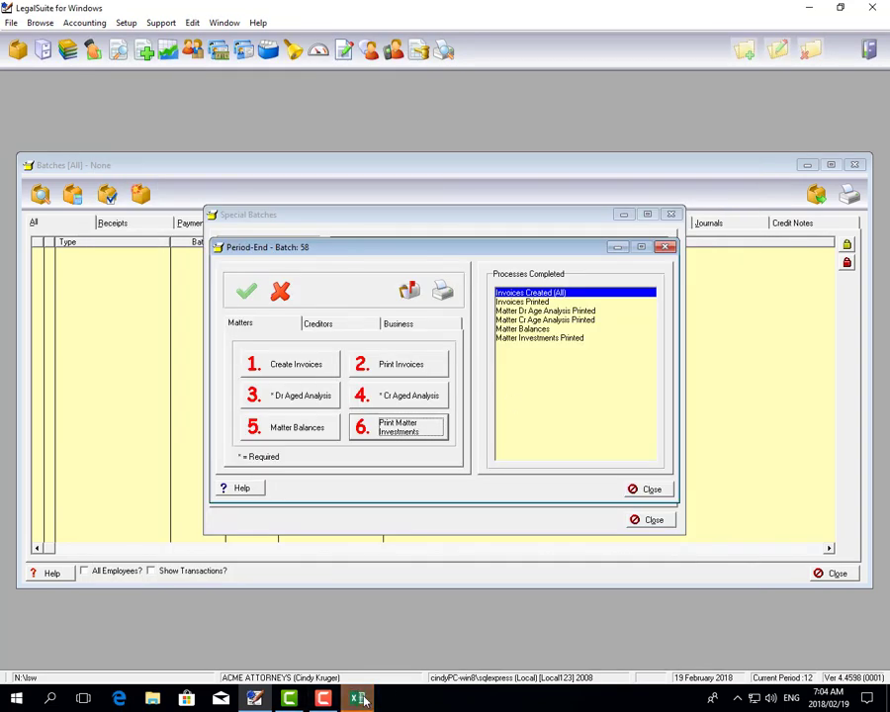
click(359, 699)
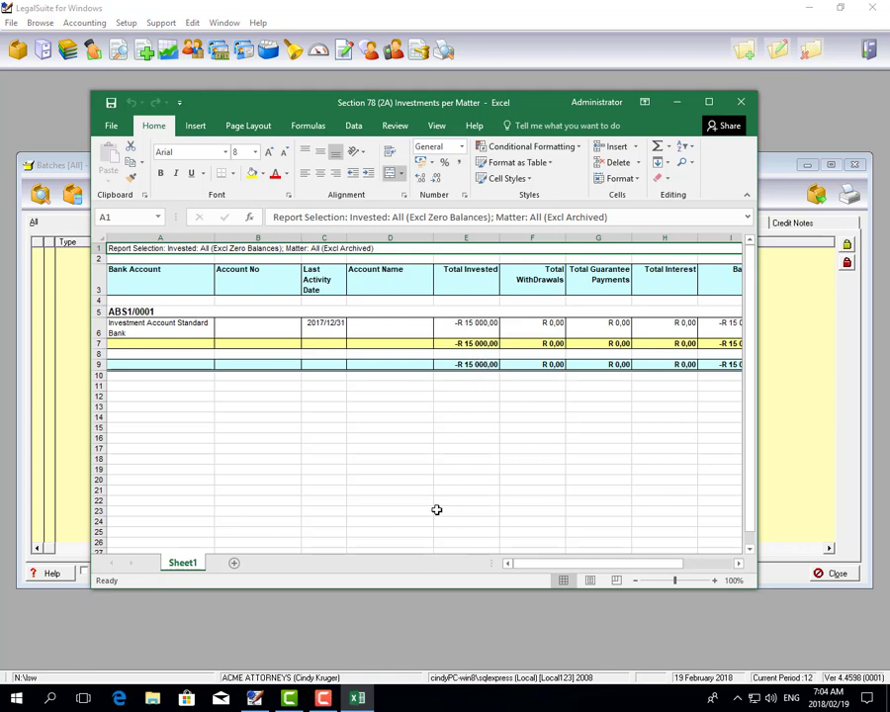
click(190, 331)
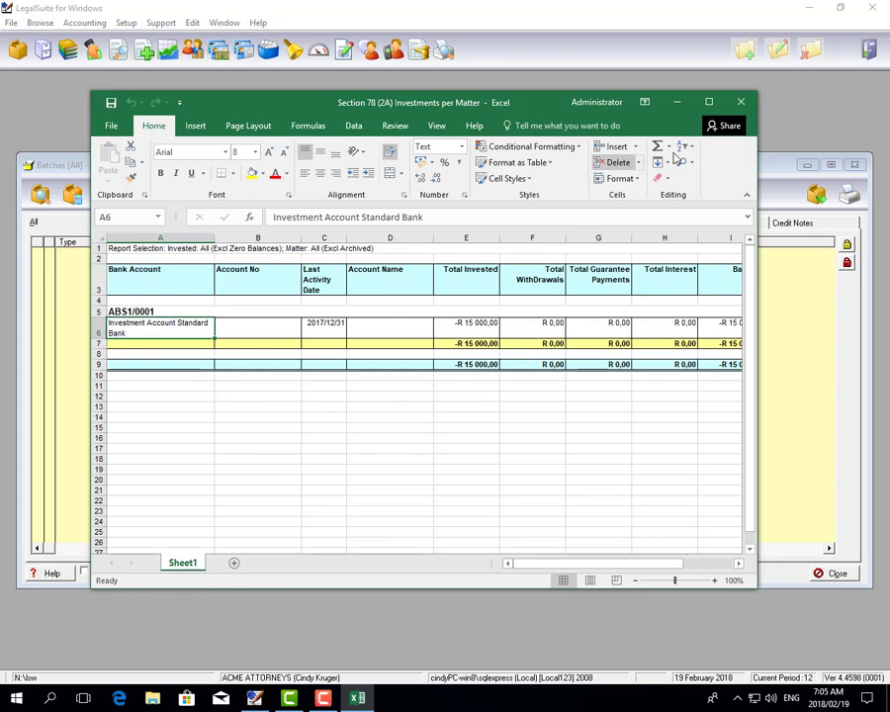
click(741, 103)
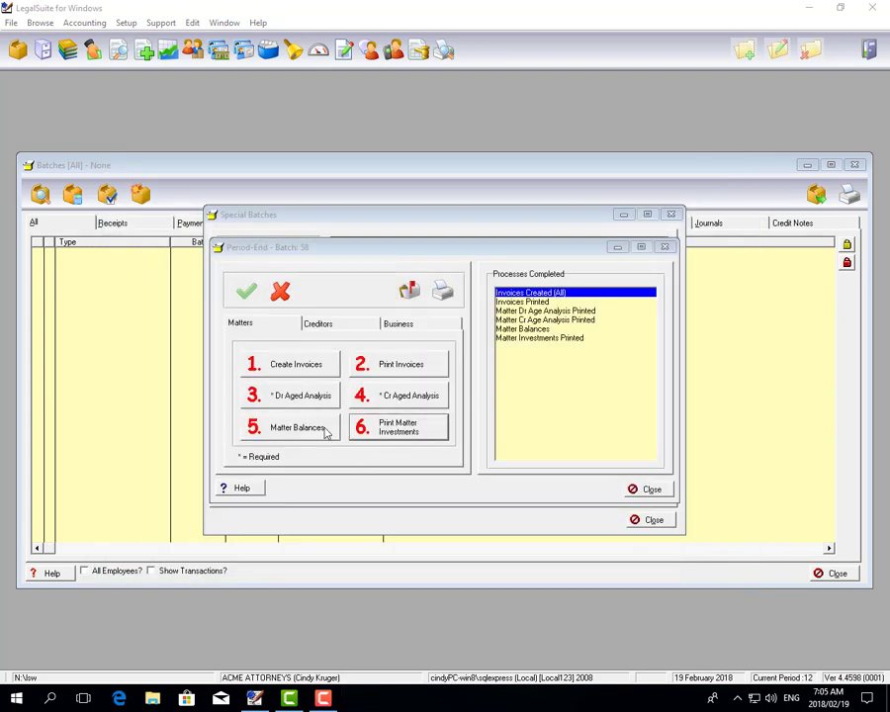
Create the creditor remittances with Creditor and Group both set to All.
click(318, 324)
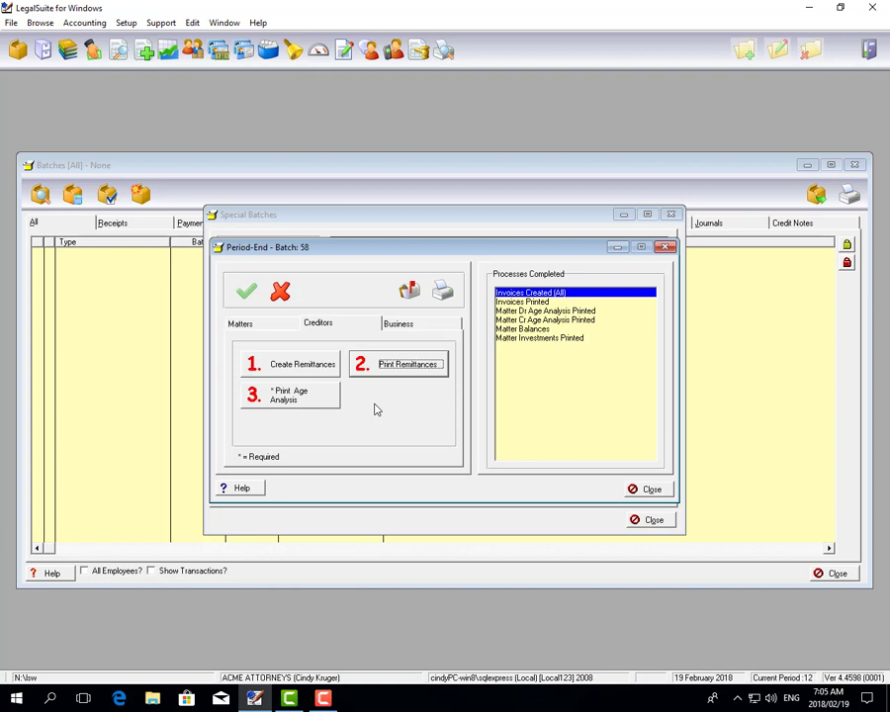
click(328, 368)
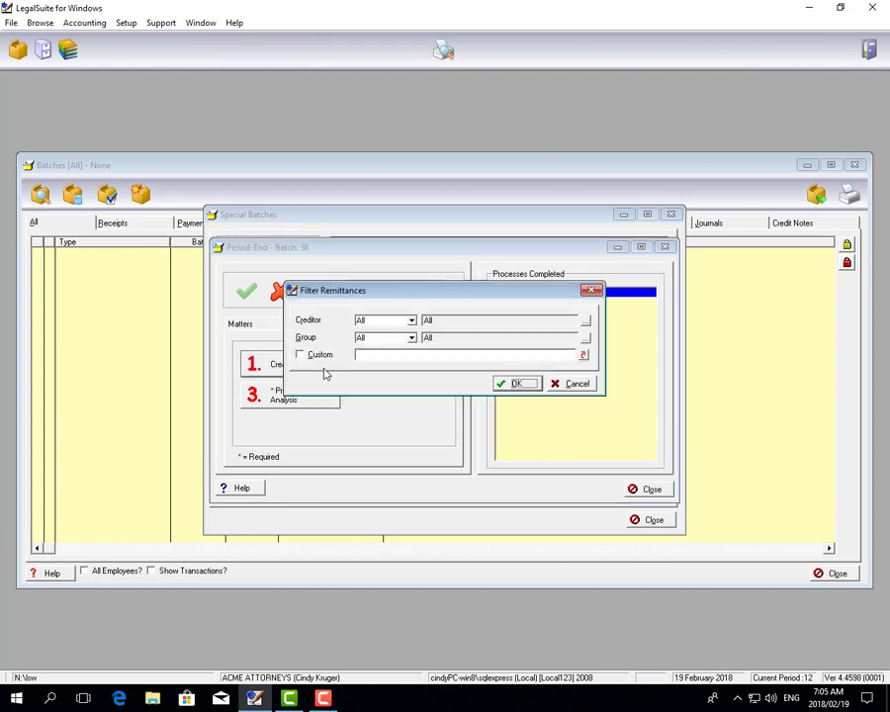
click(521, 388)
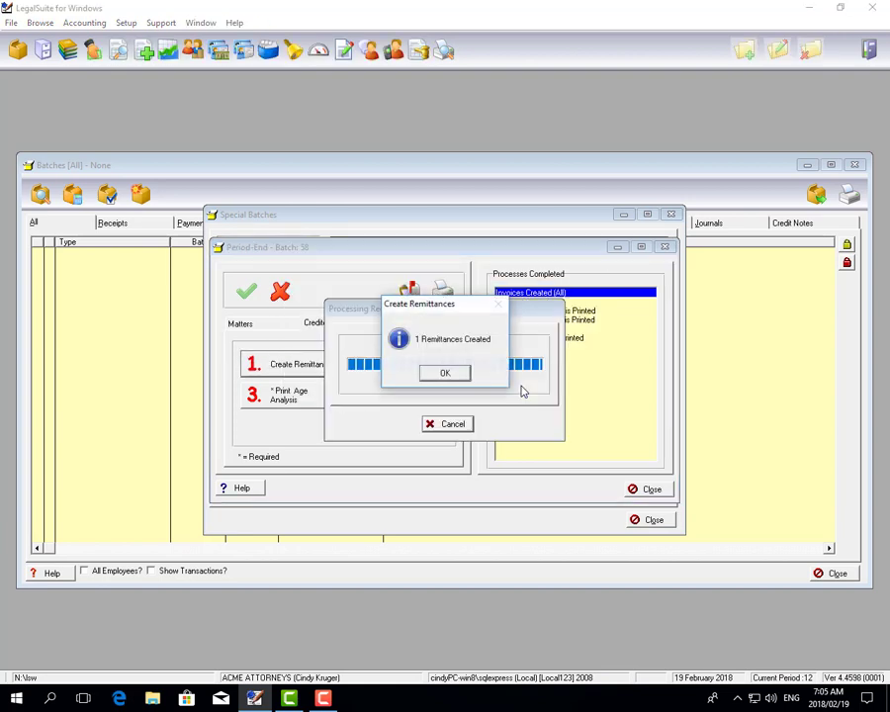
click(453, 379)
Open the remittances for printing and check the options for printing and emailing them.
click(437, 372)
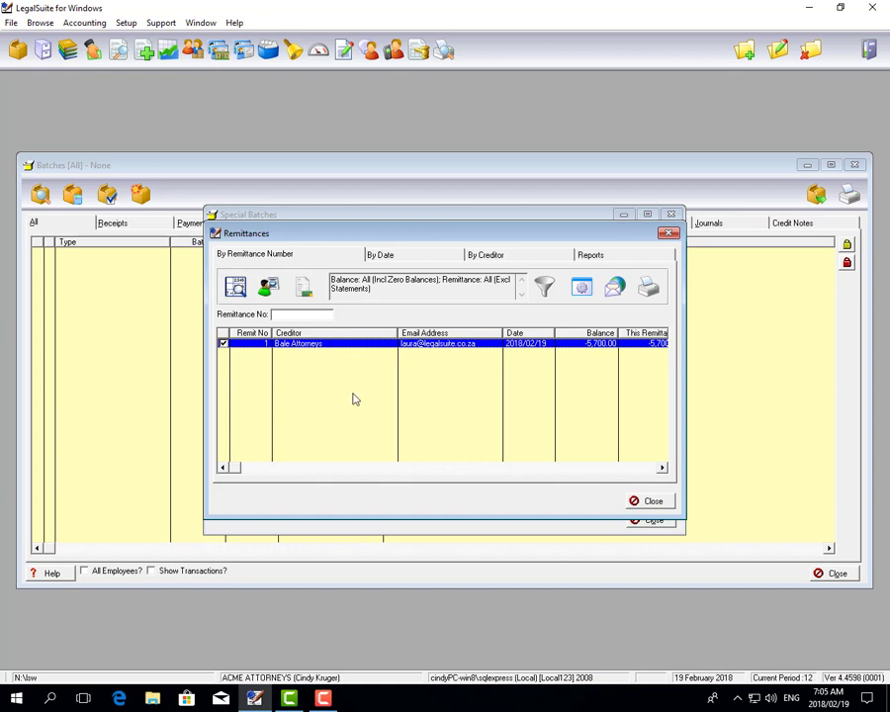
click(652, 293)
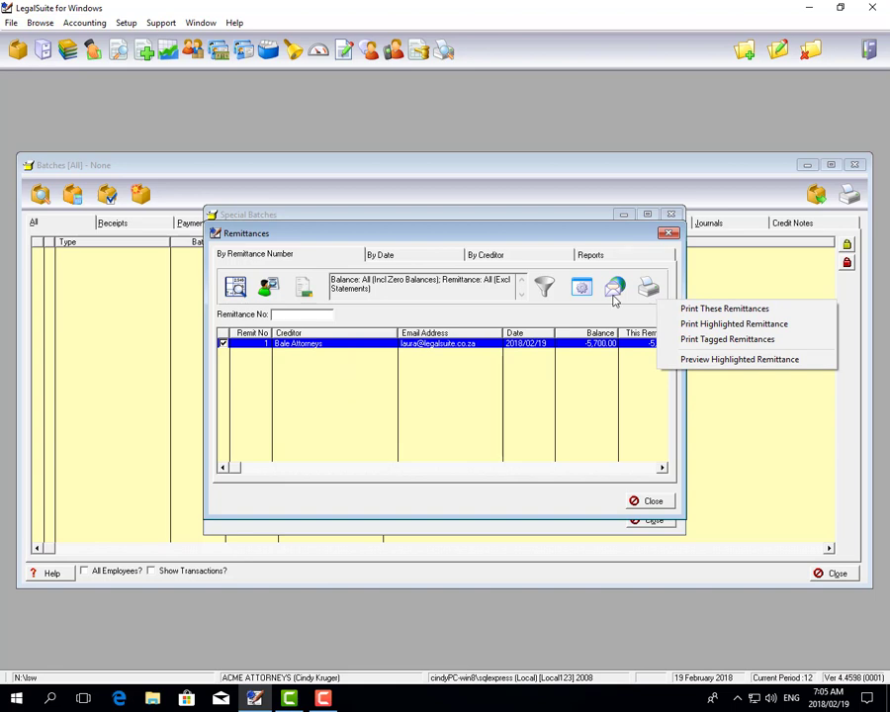
click(615, 289)
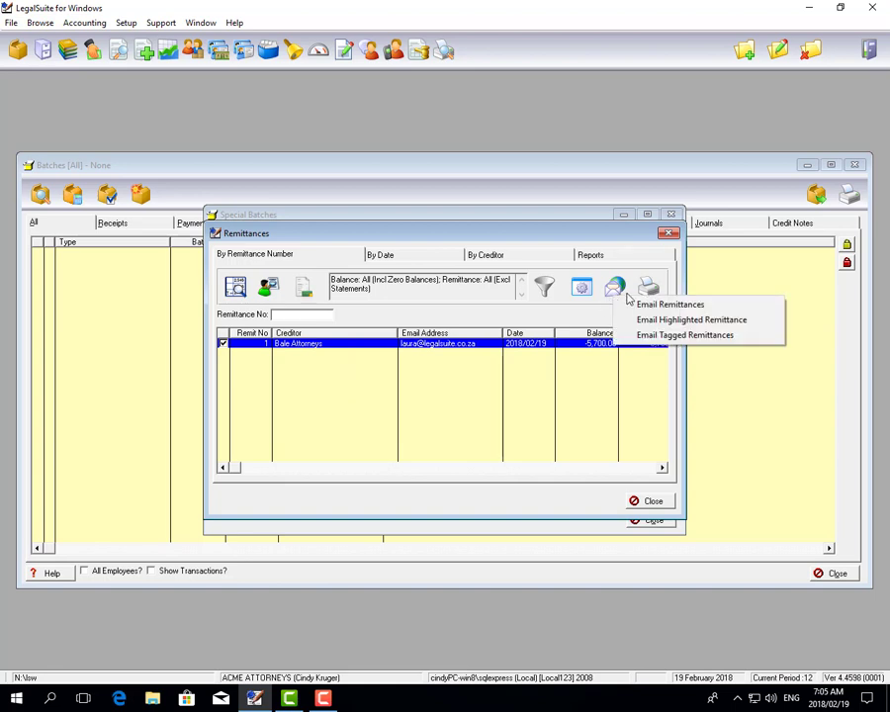
Preview the highlighted remittance, check Word for the document, and close the remittances list.
click(649, 288)
click(649, 288)
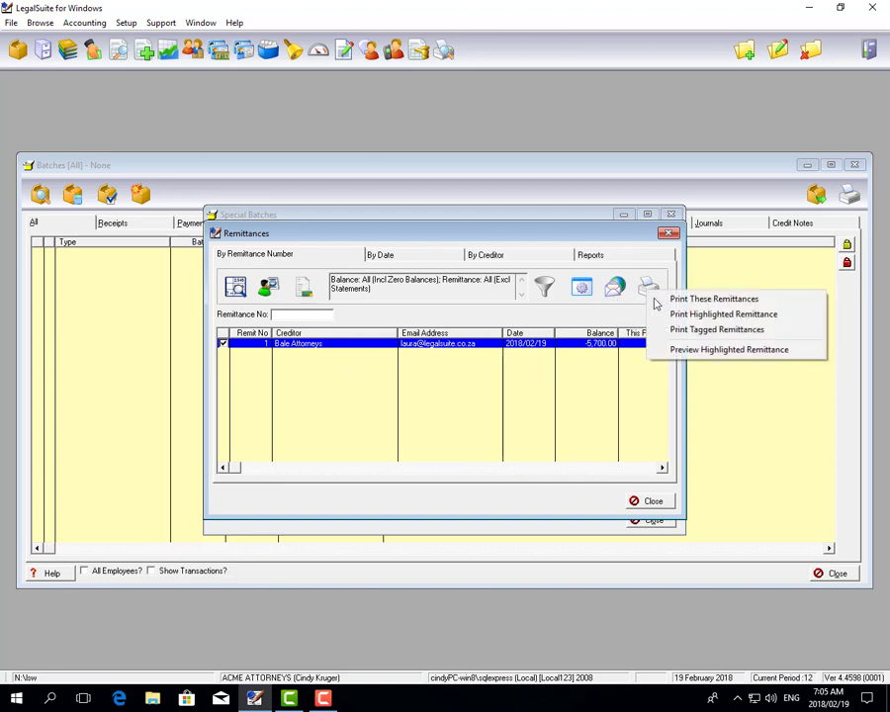
click(680, 350)
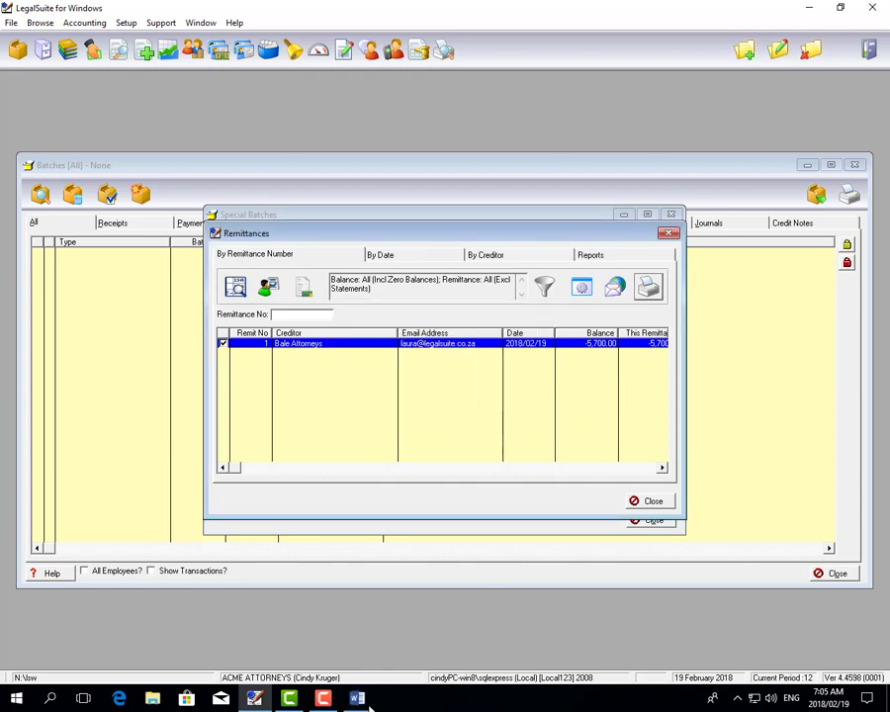
click(359, 701)
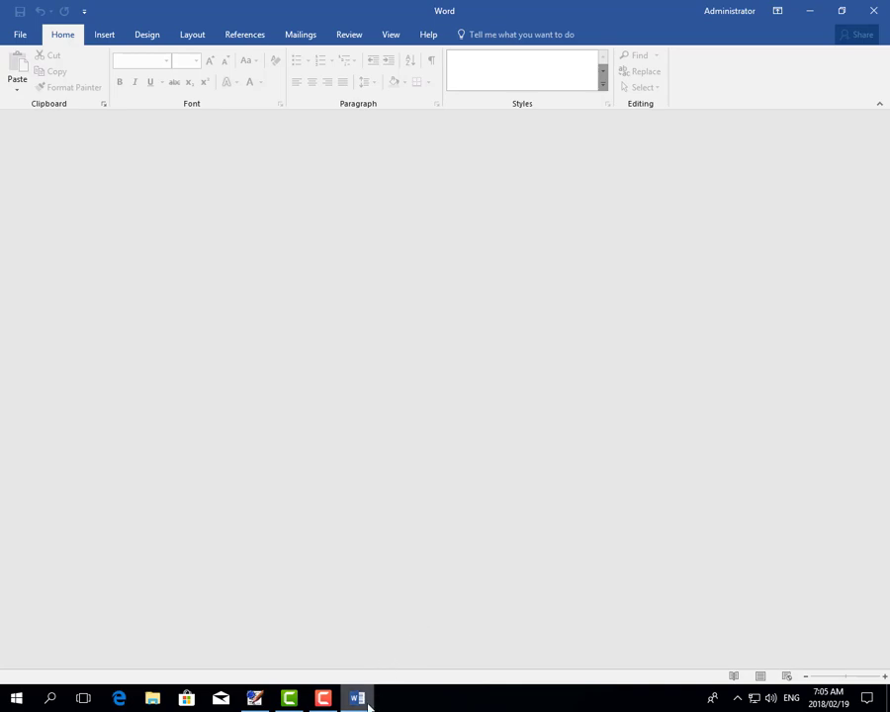
click(366, 698)
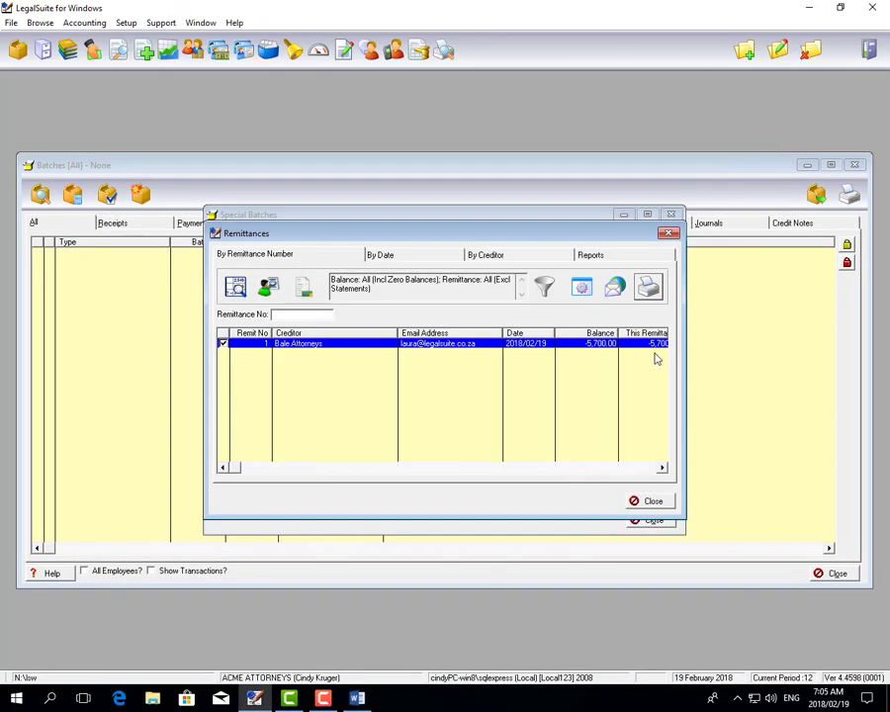
click(653, 501)
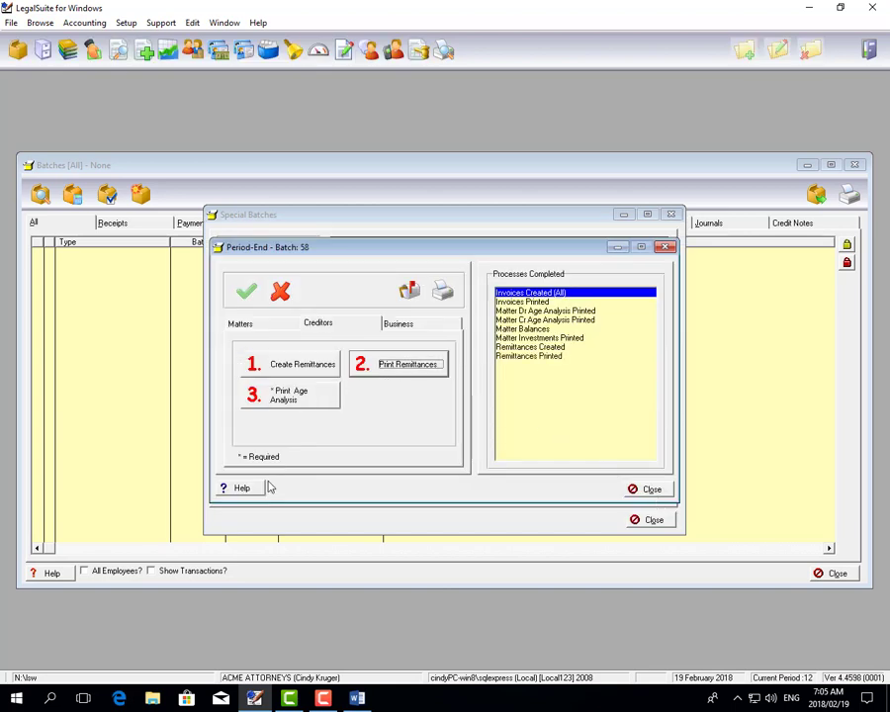
Print the Creditor Aged Analysis to an Excel Spreadsheet including creditors with zero balances, check its Actual total, and close it.
click(311, 401)
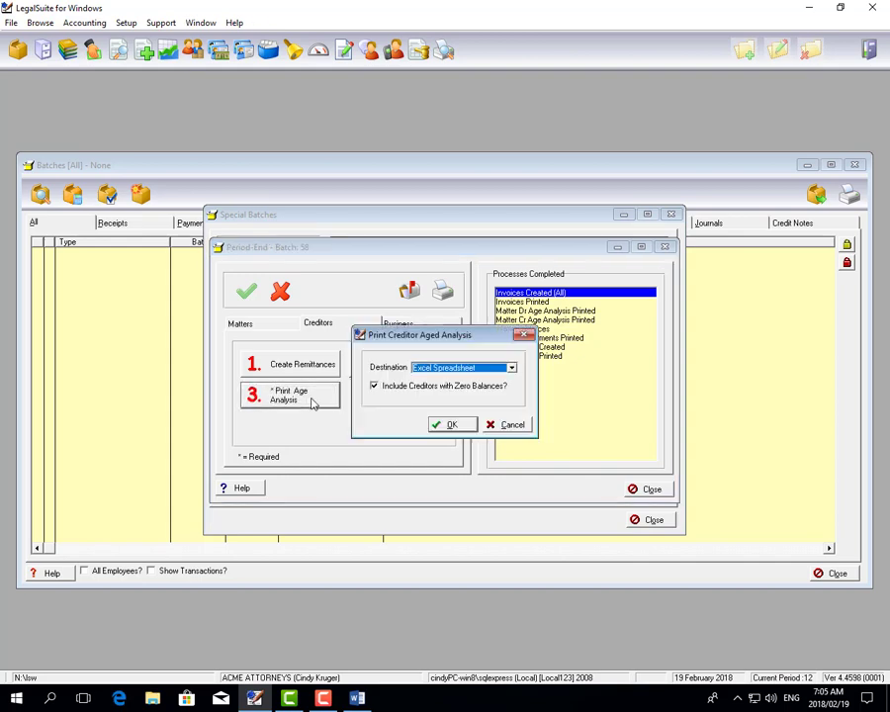
click(452, 425)
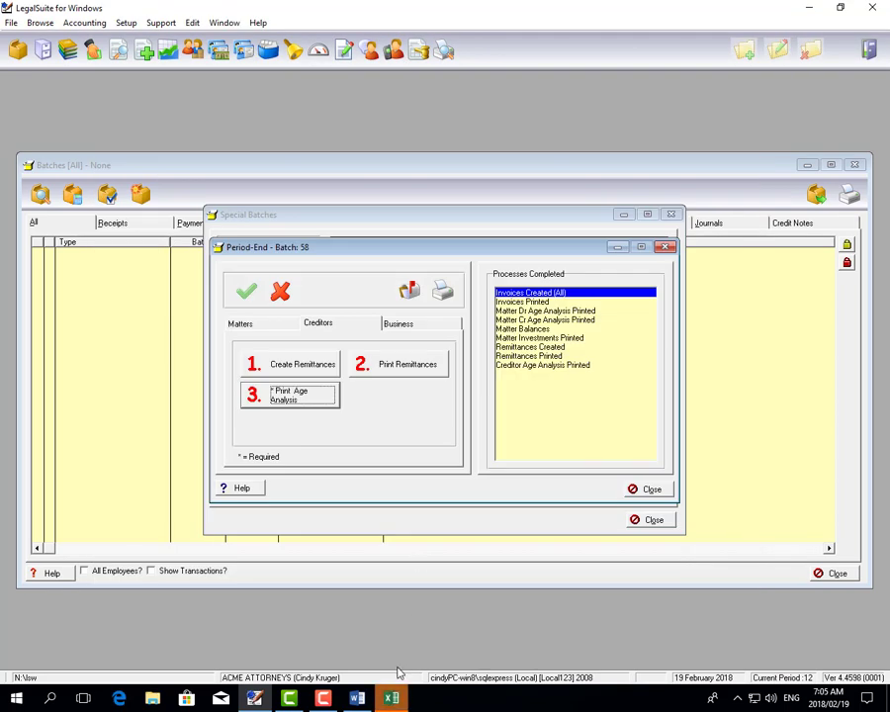
click(393, 700)
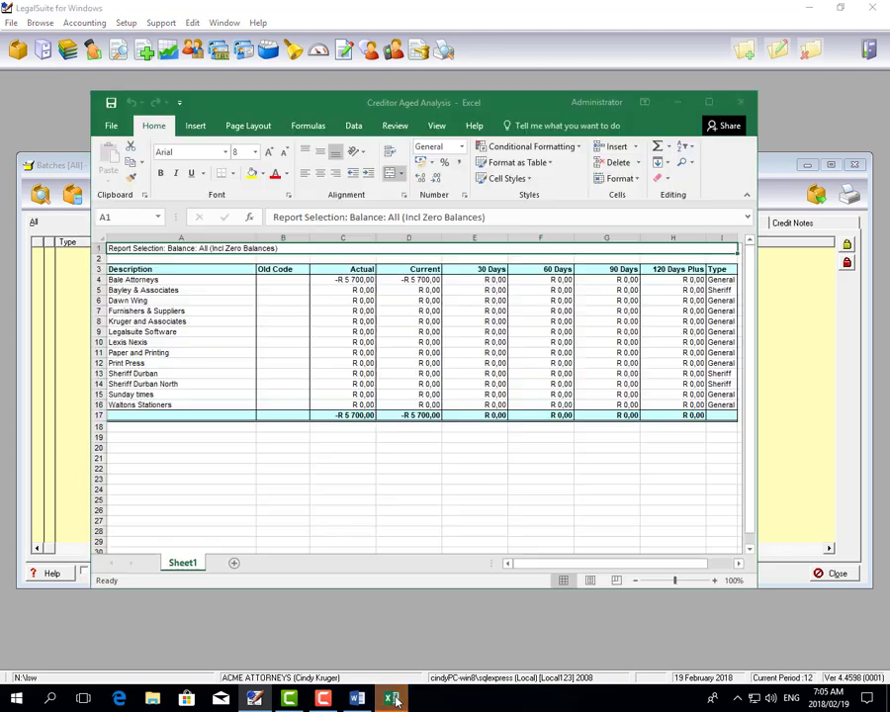
click(363, 415)
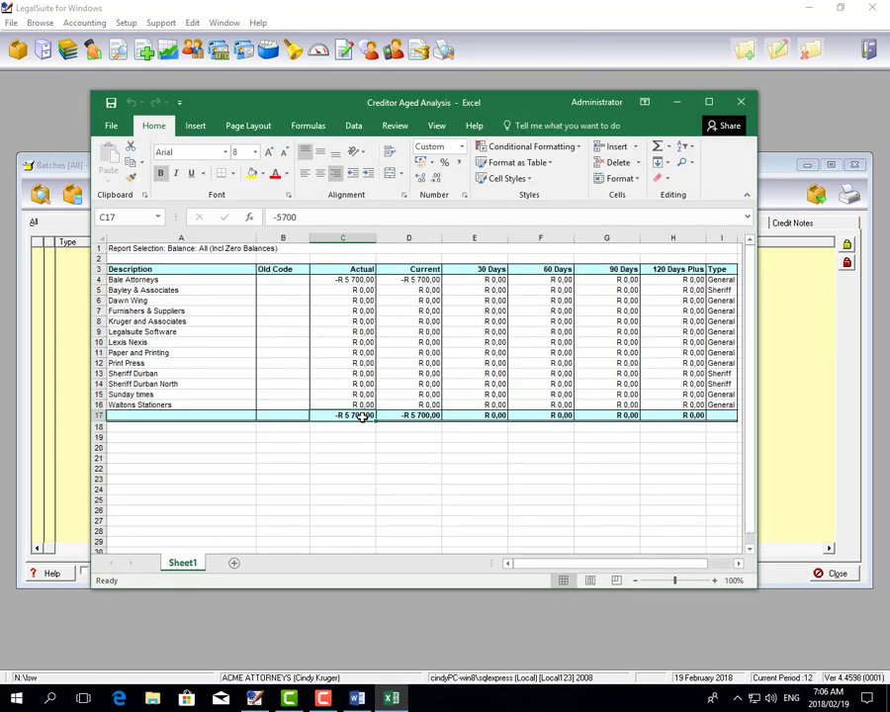
click(740, 102)
Print the business Trial Balance for the Current Period to an Excel Spreadsheet, including zero balances.
click(424, 329)
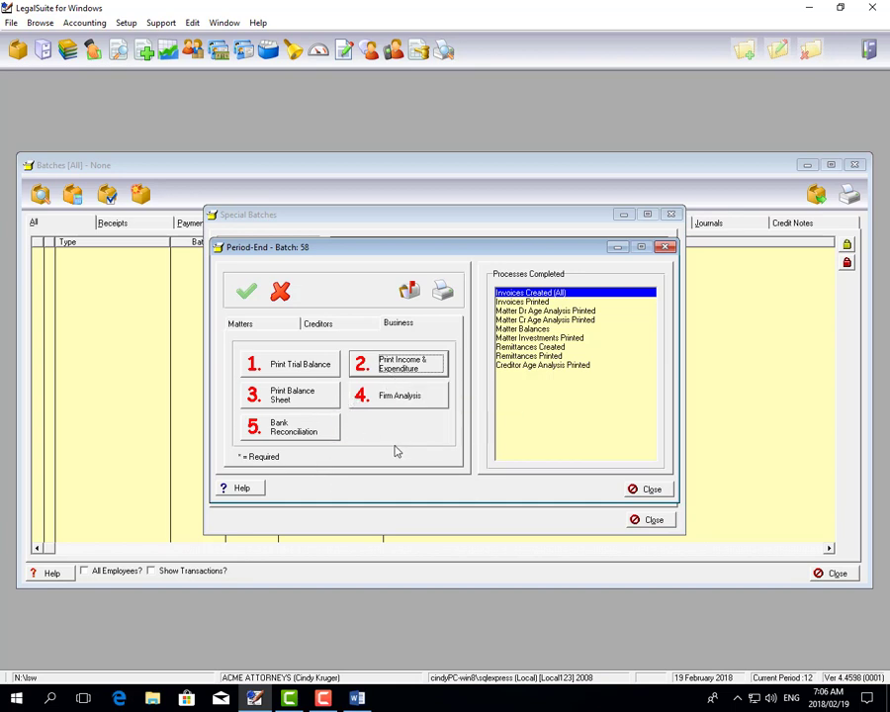
click(323, 371)
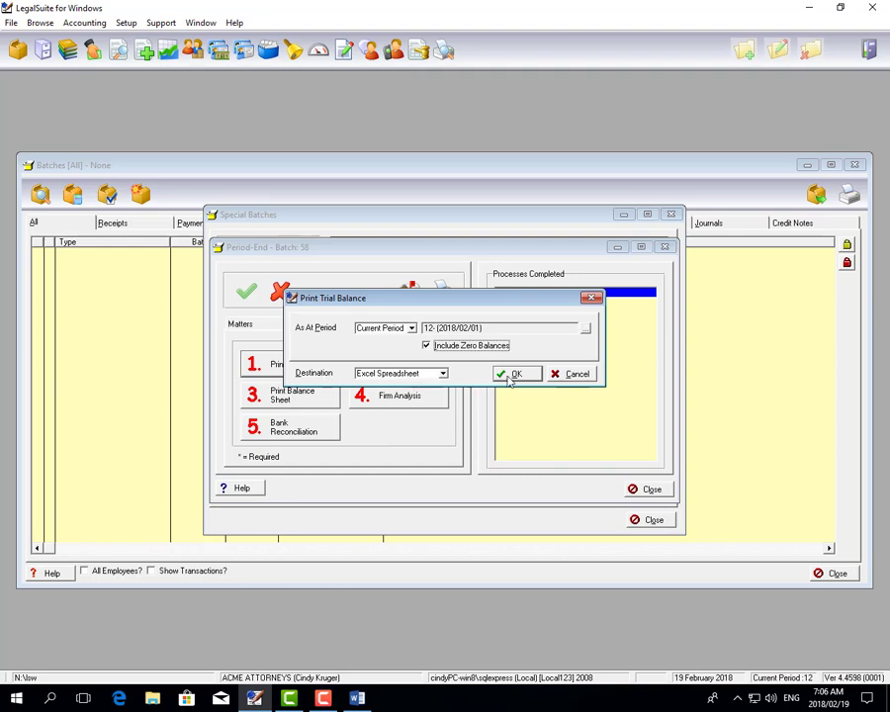
click(512, 376)
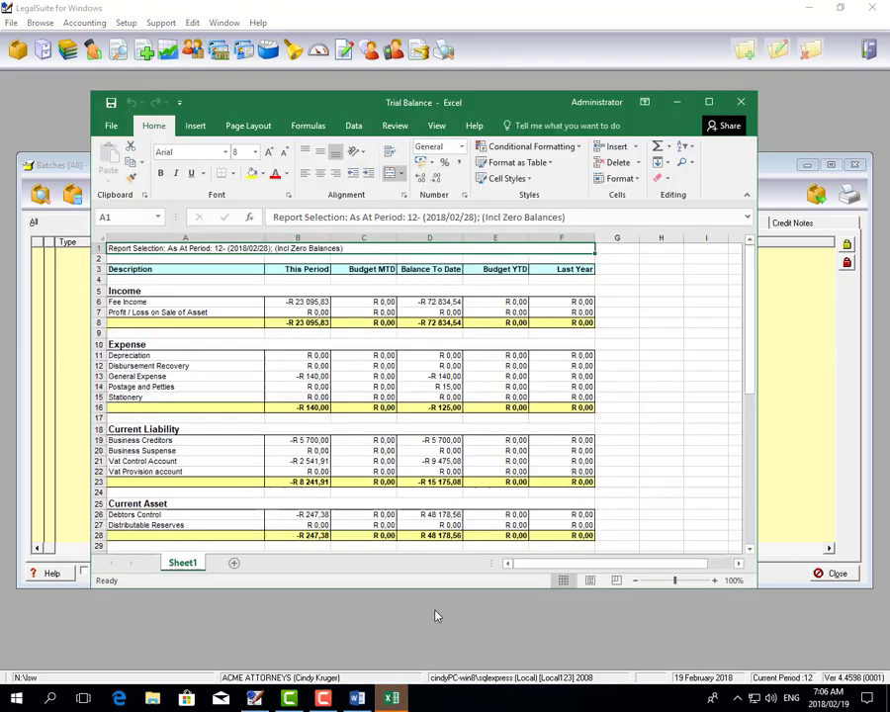
Examine the Trust Bank, Investment S78(2A), Trust Creditors and Debtors Control balances to date in the Trial Balance and close the report.
click(751, 539)
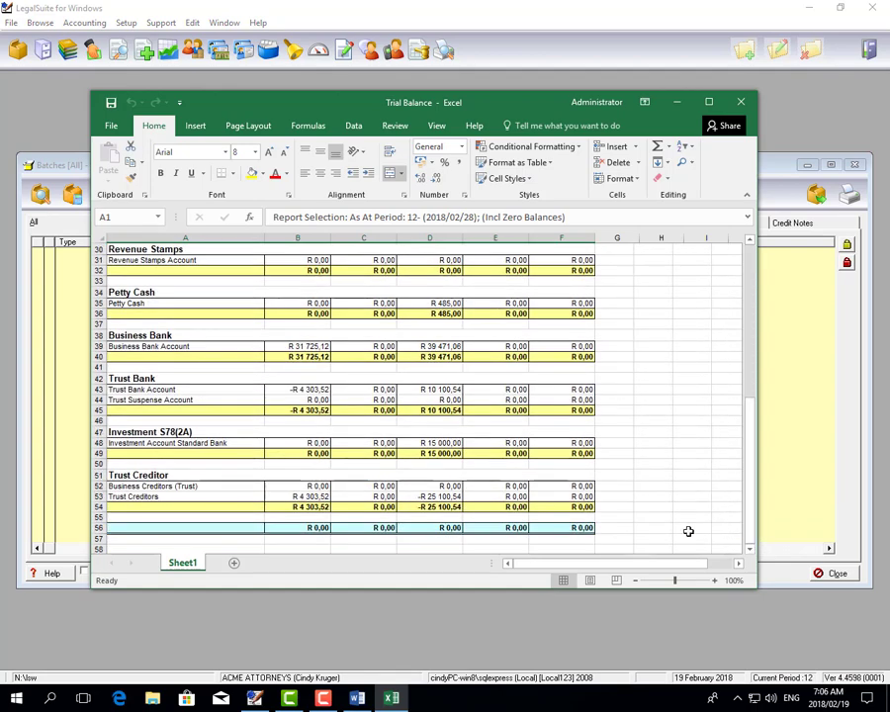
click(447, 410)
click(445, 453)
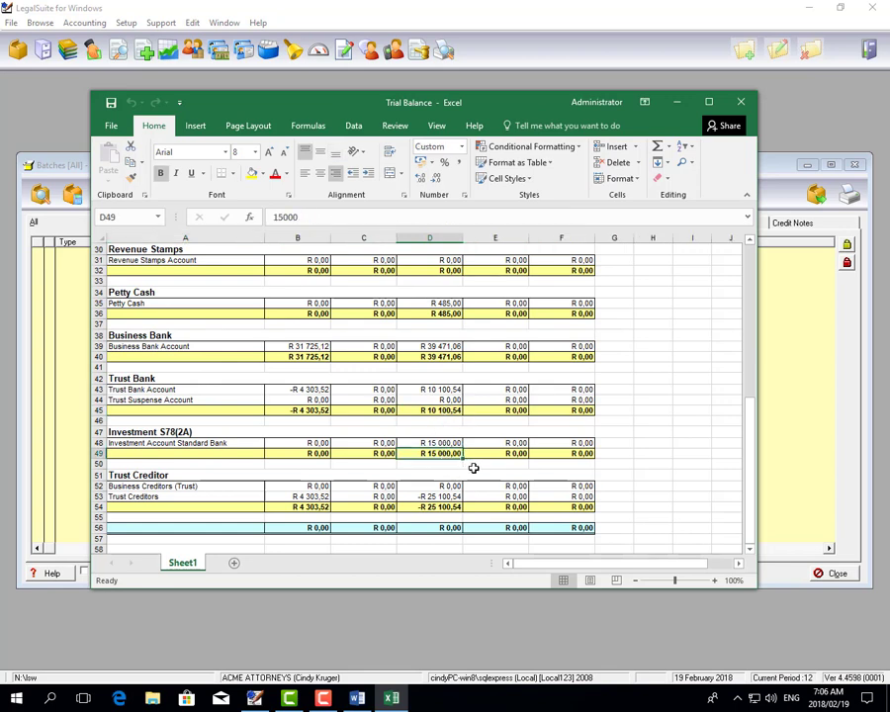
click(456, 498)
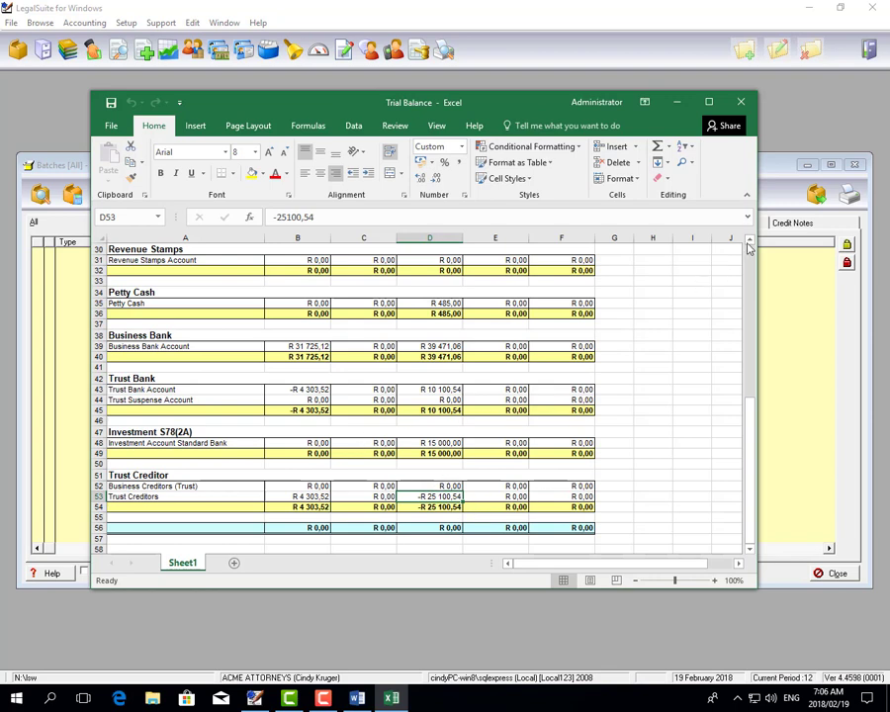
scroll(749, 247, up, 3)
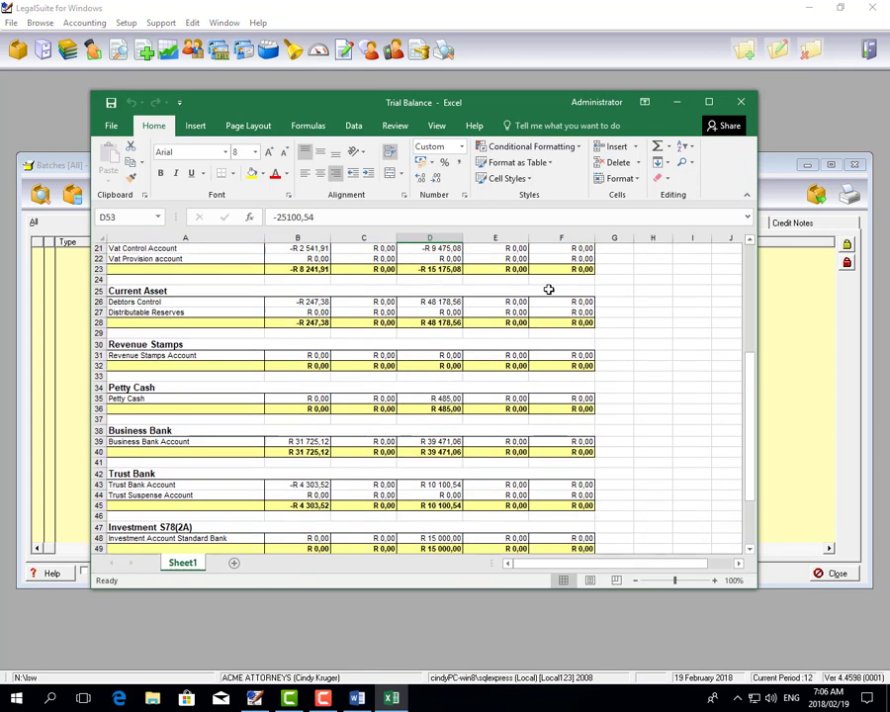
click(455, 303)
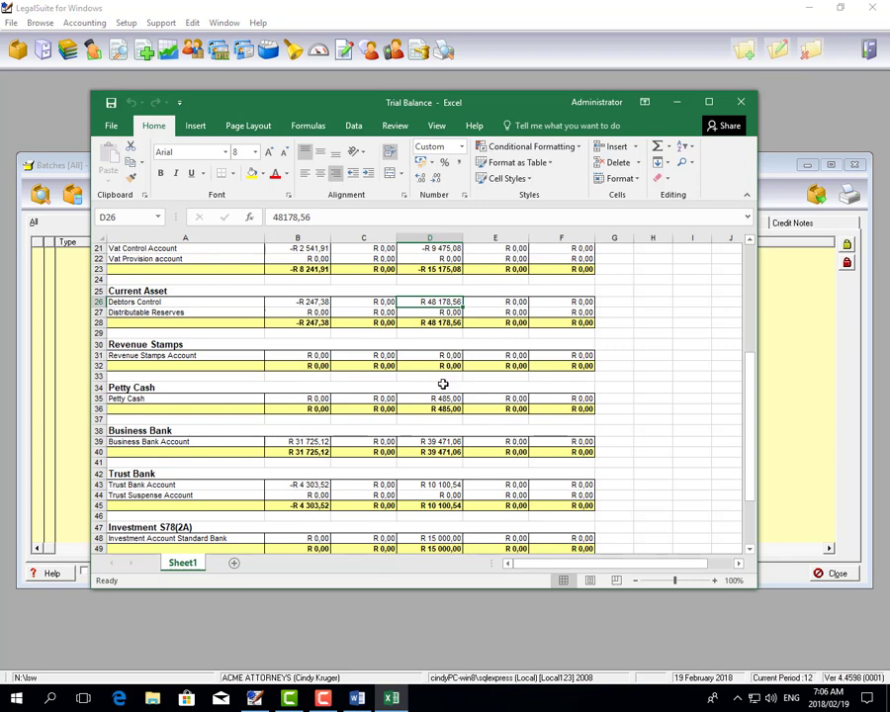
click(740, 102)
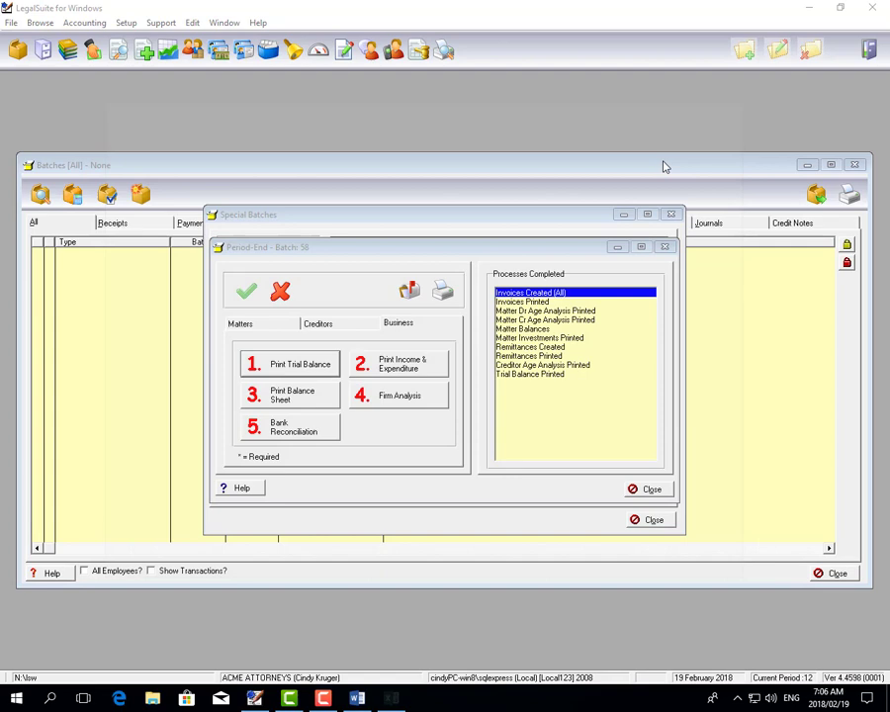
Print the business Income & Expenditure report.
click(411, 366)
click(451, 400)
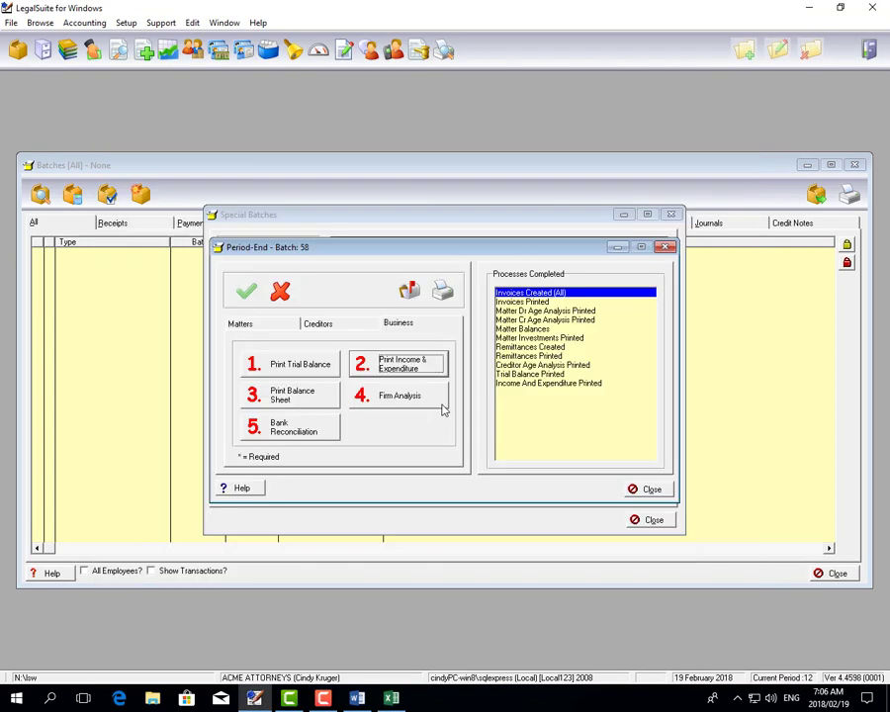
View and close the Income and Expenditure report, and print the Balance Sheet to an Excel Spreadsheet, closing it once it has been generated.
click(392, 697)
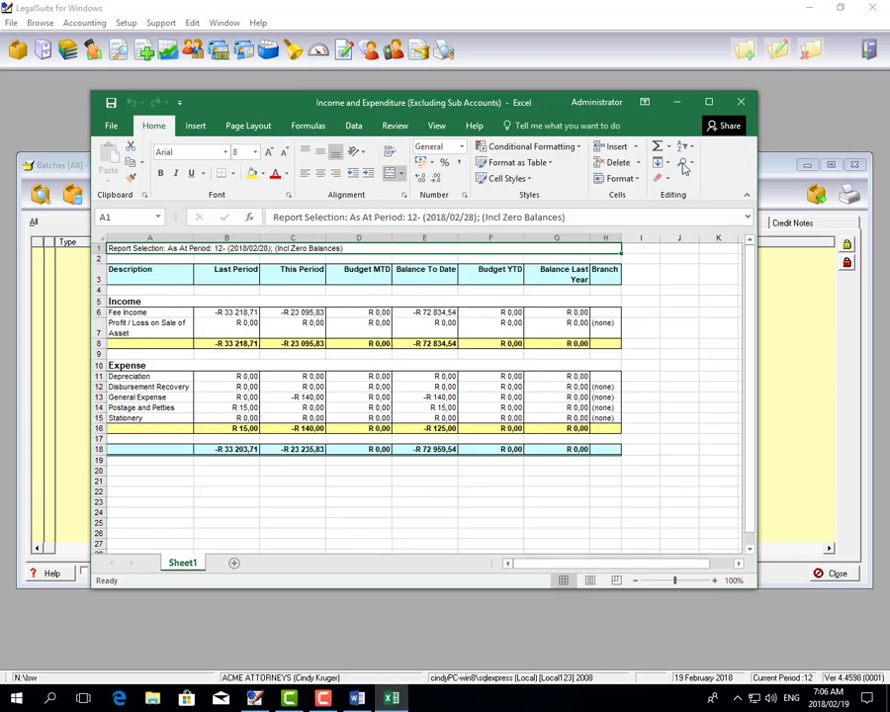
click(743, 102)
click(307, 403)
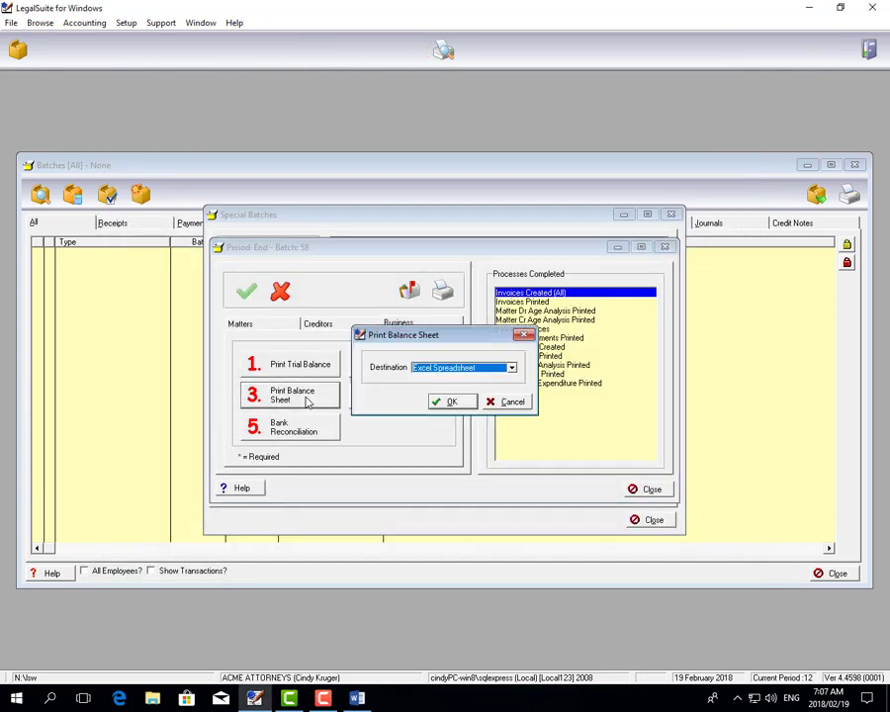
click(462, 404)
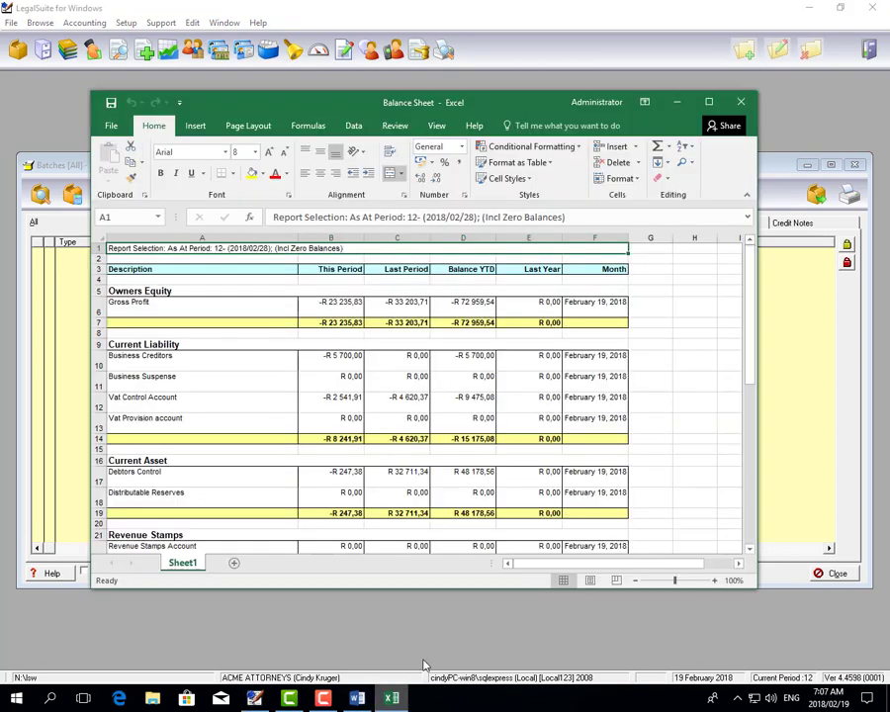
click(741, 102)
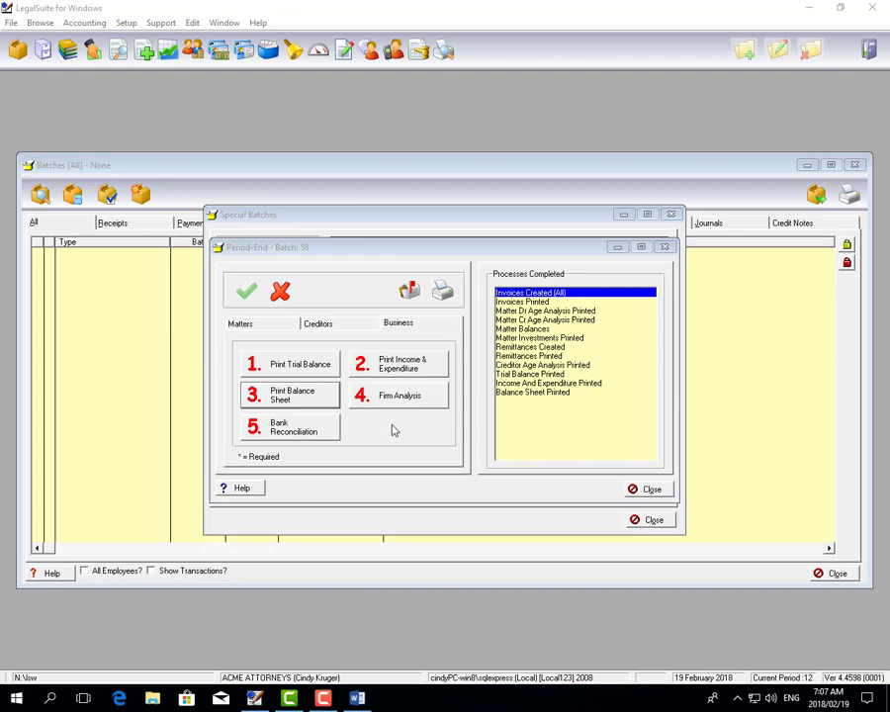
Run the Firm Analysis with all Attorney Monthly Check List items included.
click(401, 398)
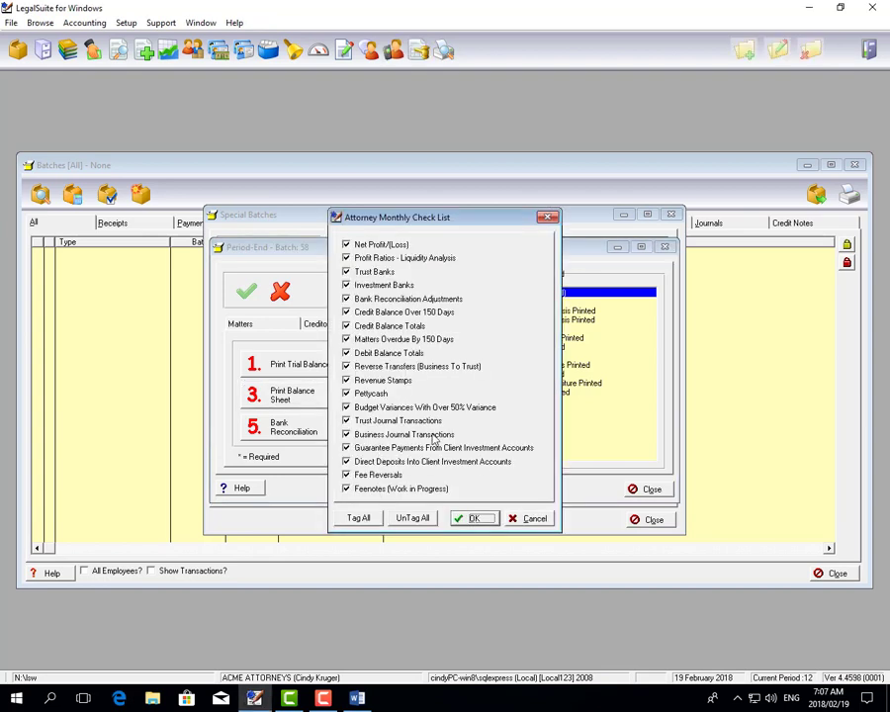
click(477, 519)
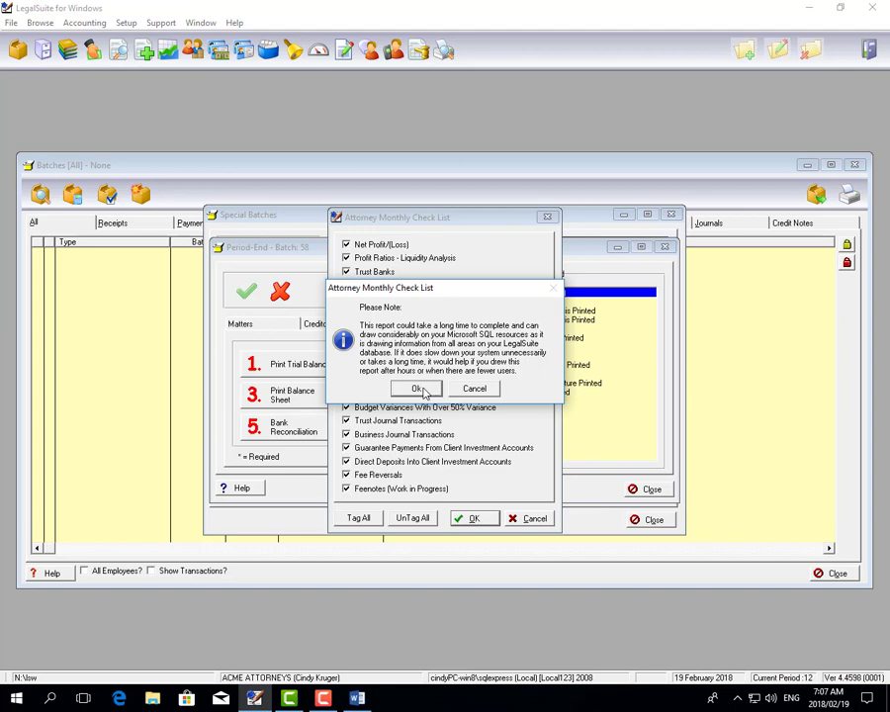
click(417, 389)
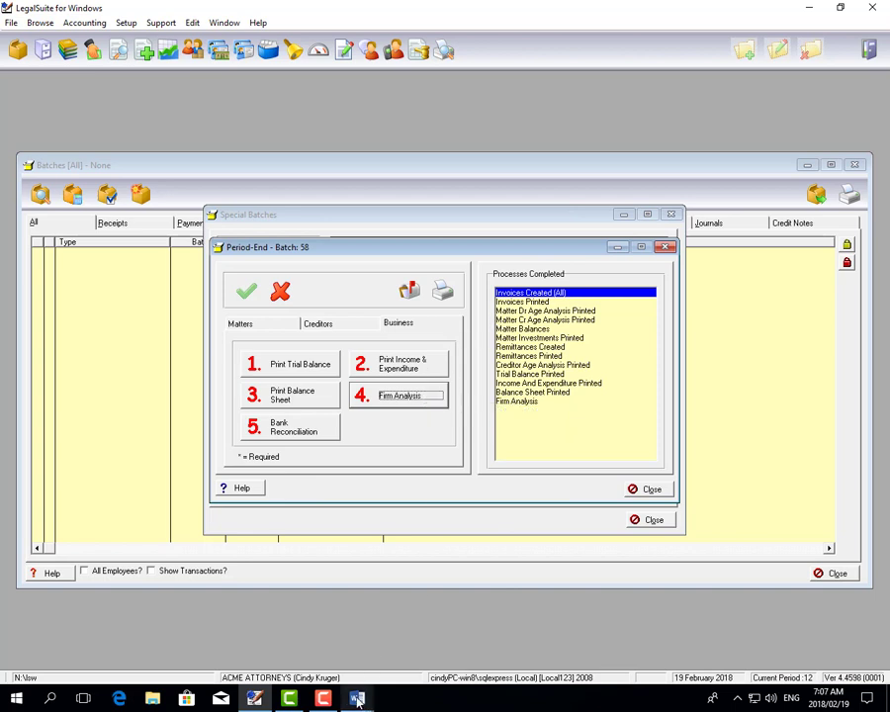
Review the Firm Analysis document in Word from Net Profit/(Loss) through Feenotes (Work in Progress), and close it without saving.
mouse_move(357, 700)
click(416, 656)
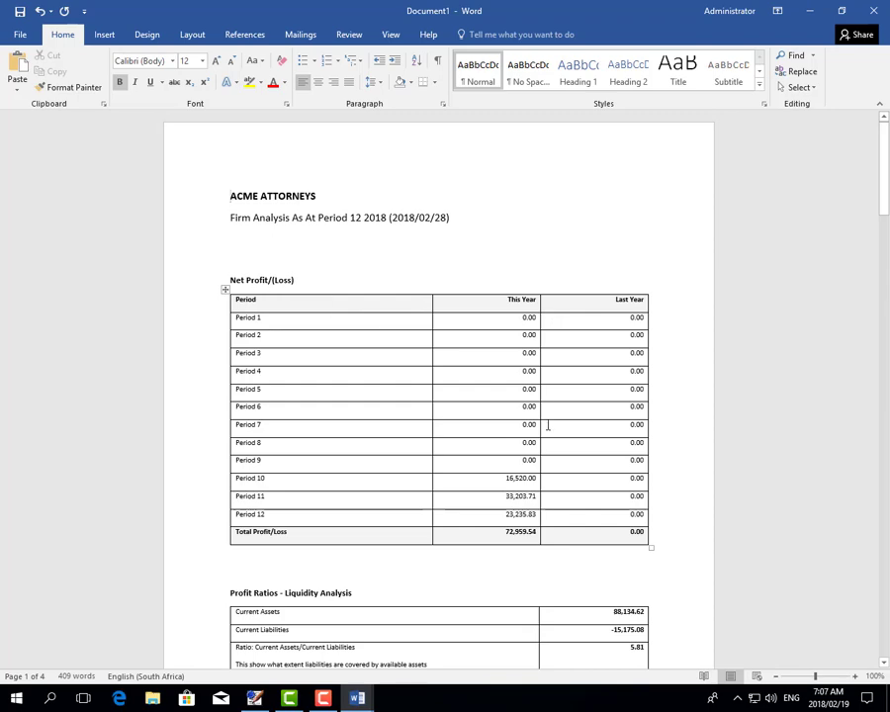
click(886, 664)
drag(885, 663, 885, 664)
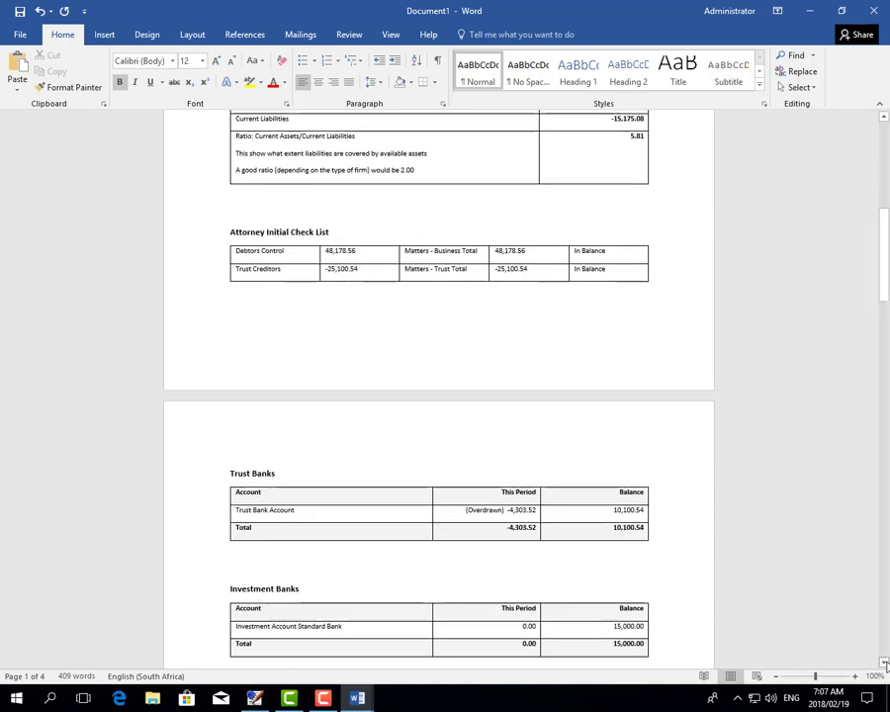
drag(885, 664, 886, 664)
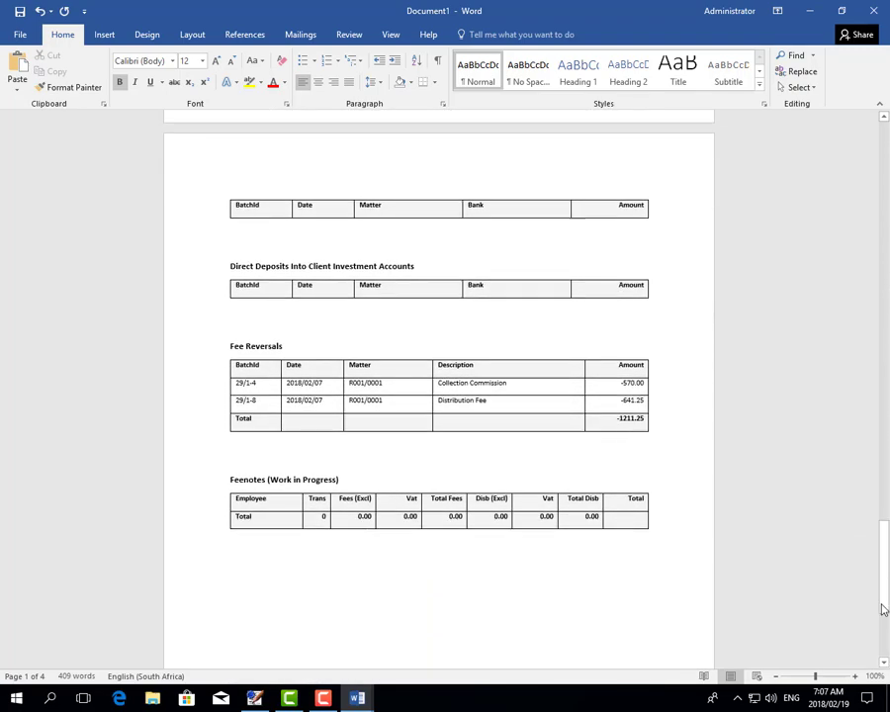
click(874, 10)
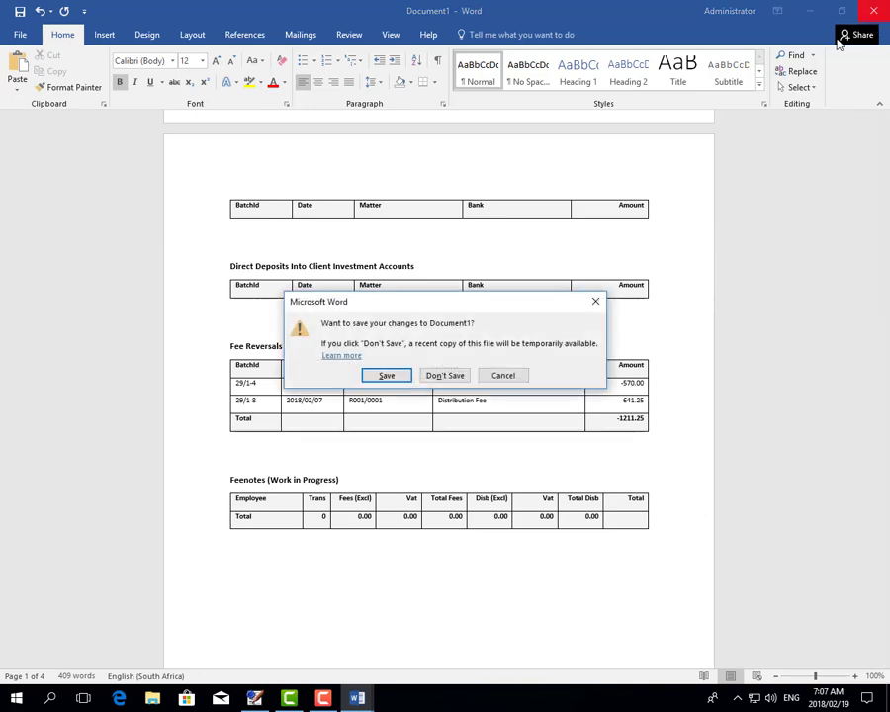
click(450, 375)
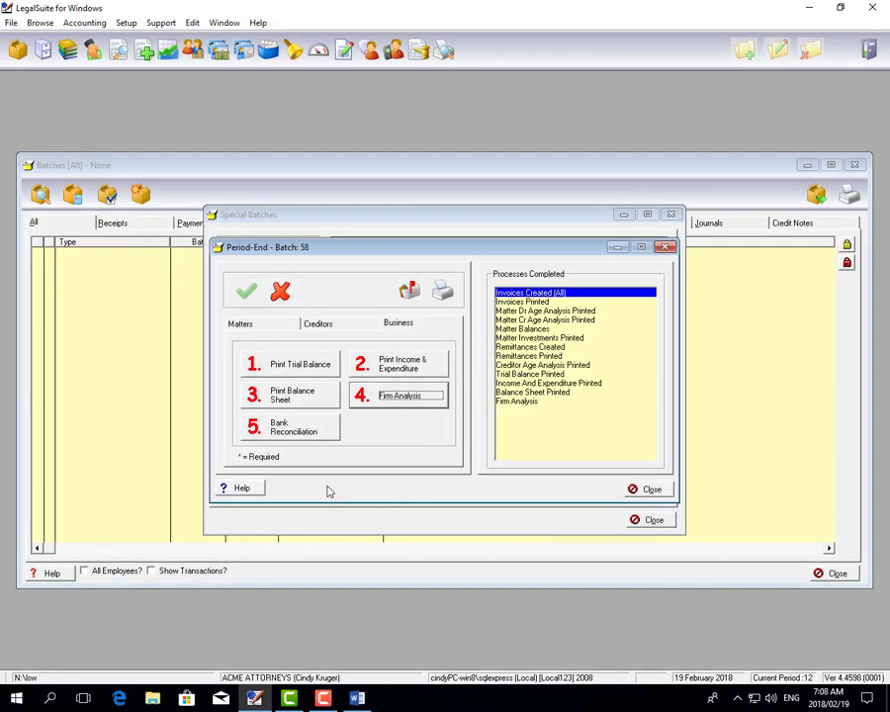
Open the Bank Reconciliation for the Business Bank Account in period 12 of this year, check its ending balance and difference, and close it.
click(317, 436)
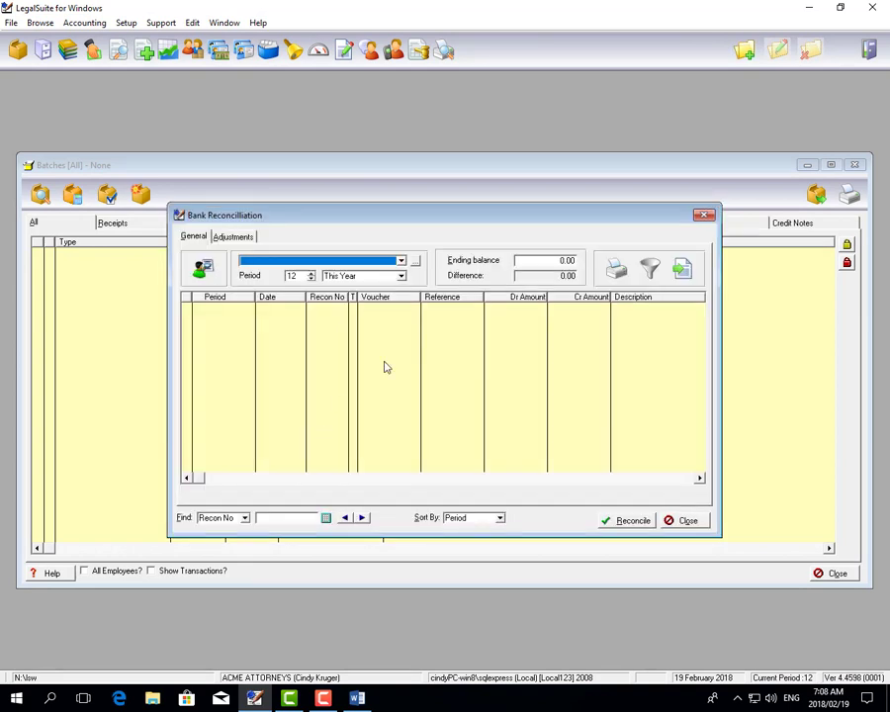
click(400, 260)
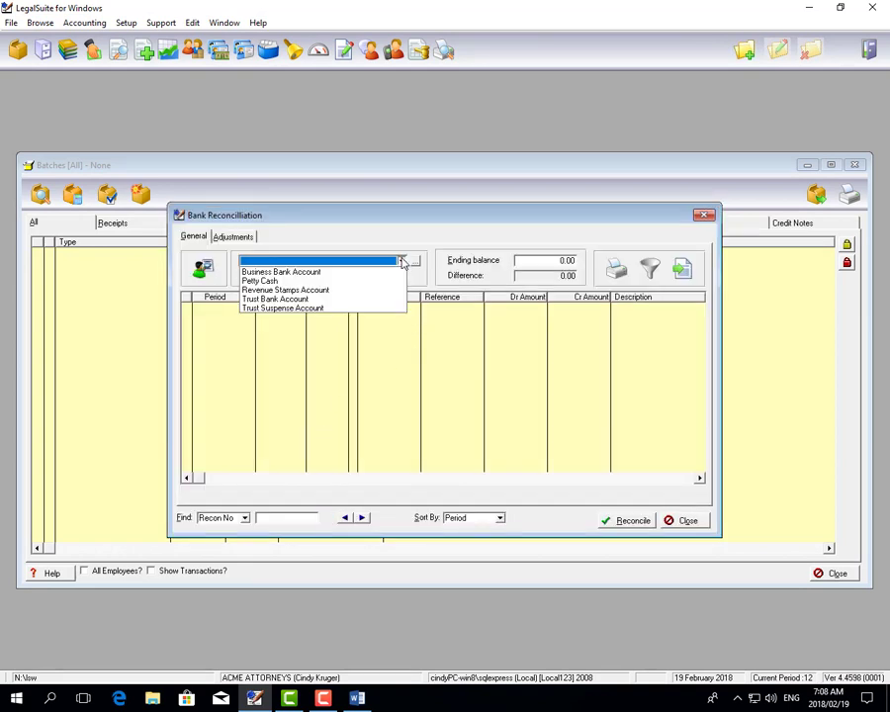
click(316, 273)
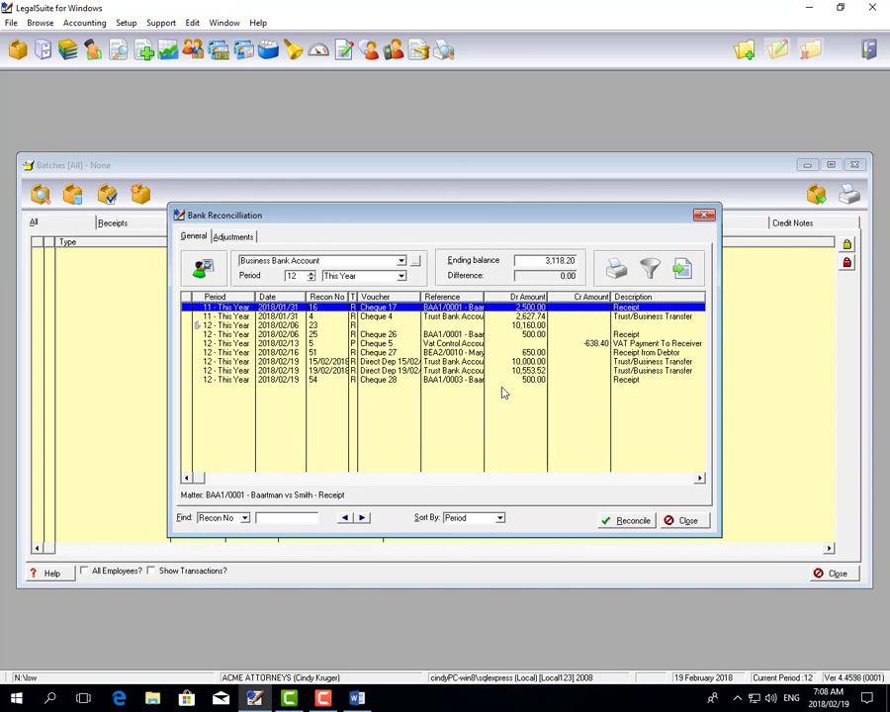
click(682, 521)
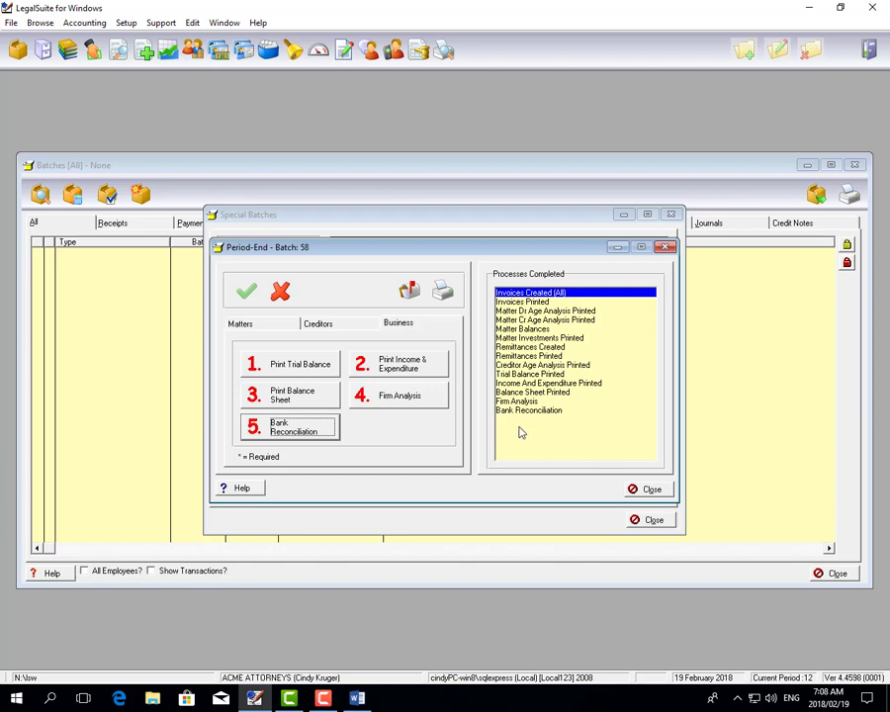
Start posting the period-end batch for period 12 as a Year-End dated 2018/02/19.
click(411, 294)
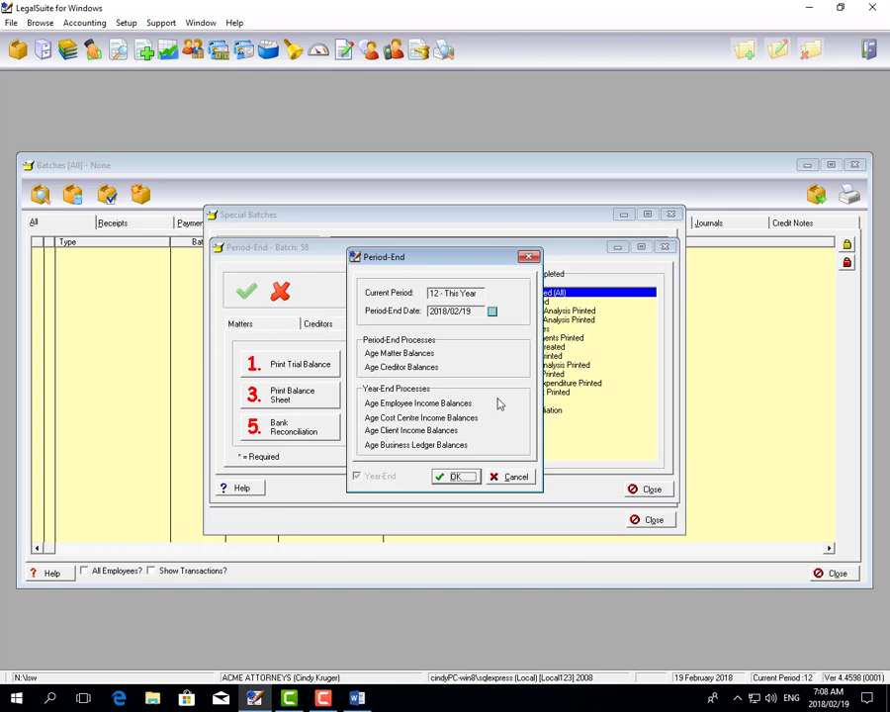
click(469, 478)
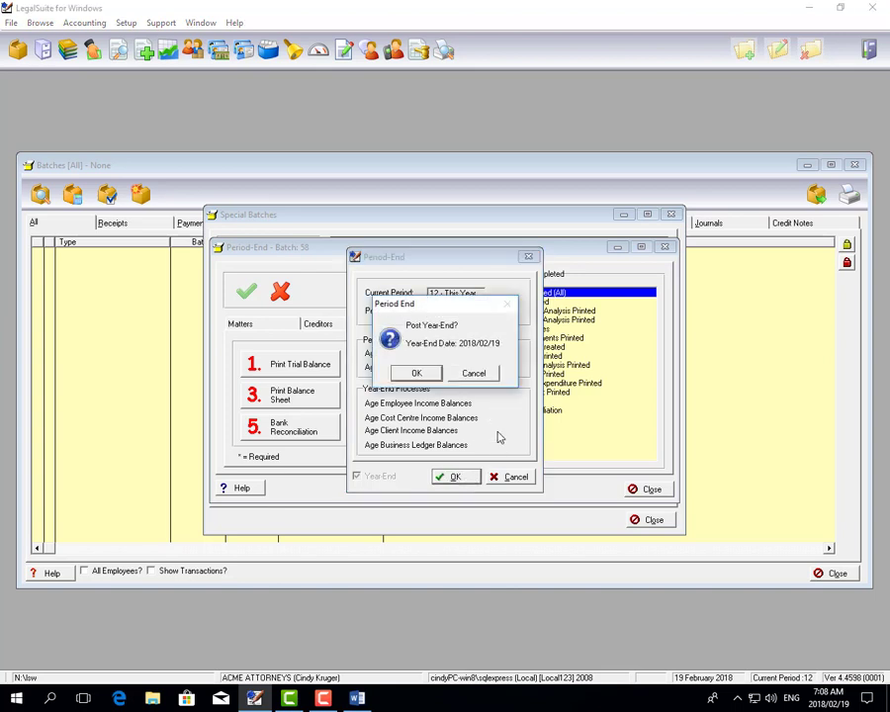